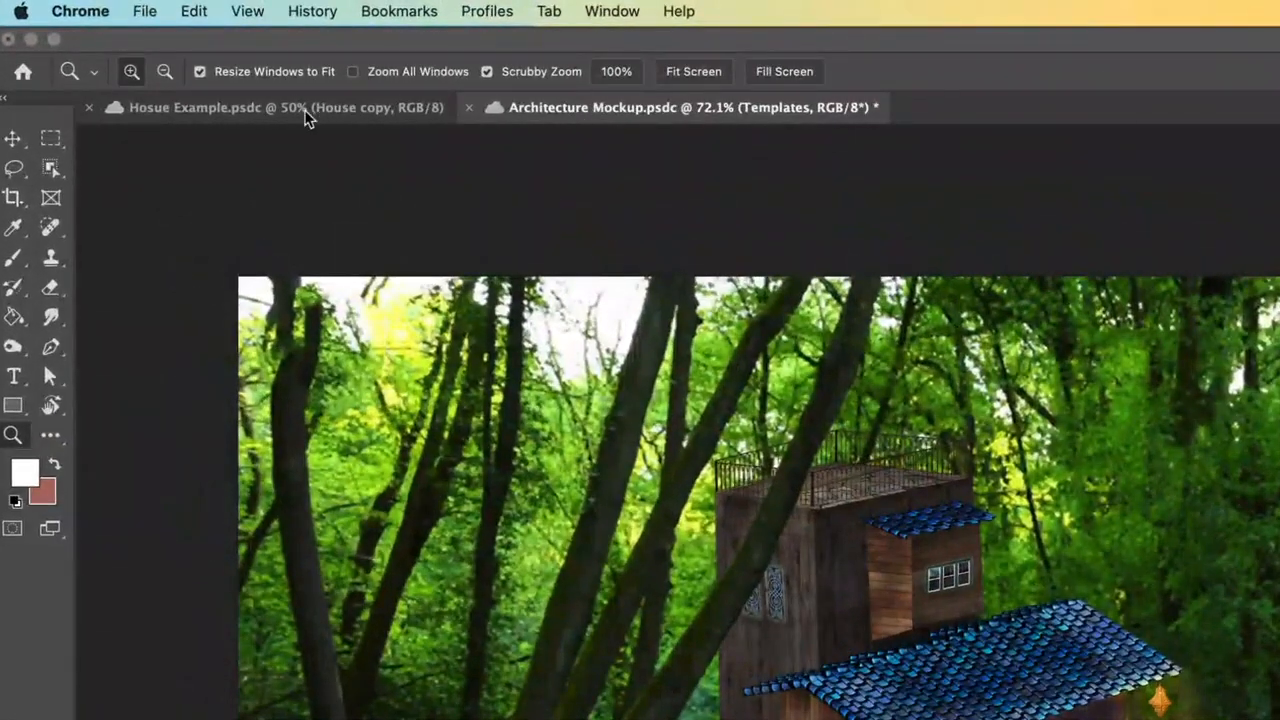
Step: Open the Home screen and return to the open documents
left_click(24, 78)
left_click(24, 78)
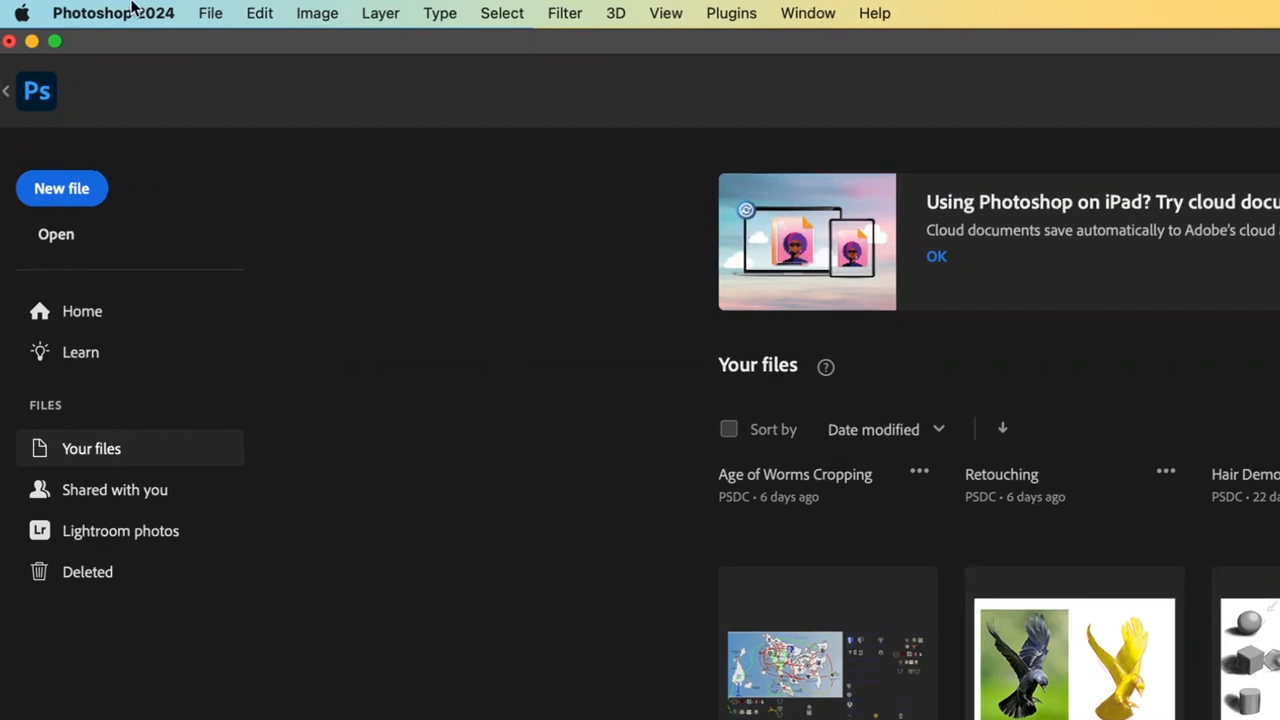
left_click(7, 91)
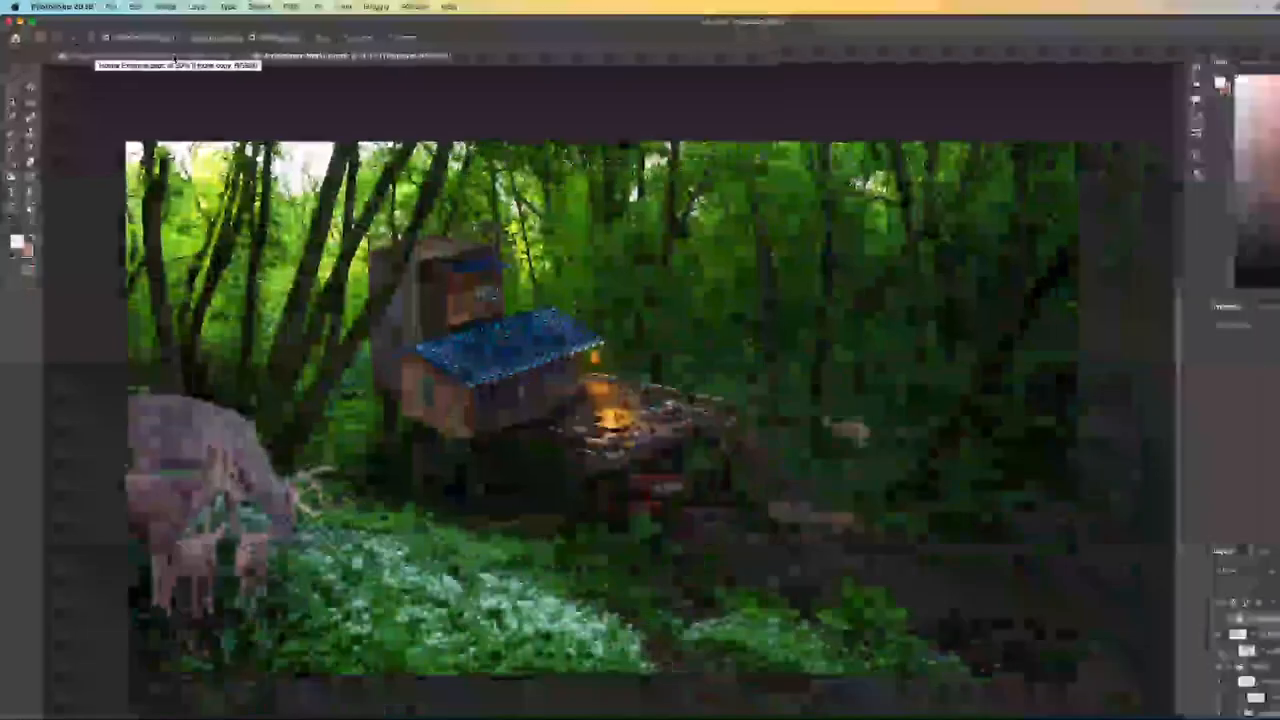
Step: Switch back and forth between the Hosue Example and Architecture Mockup documents to view each one
left_click(343, 113)
left_click(305, 55)
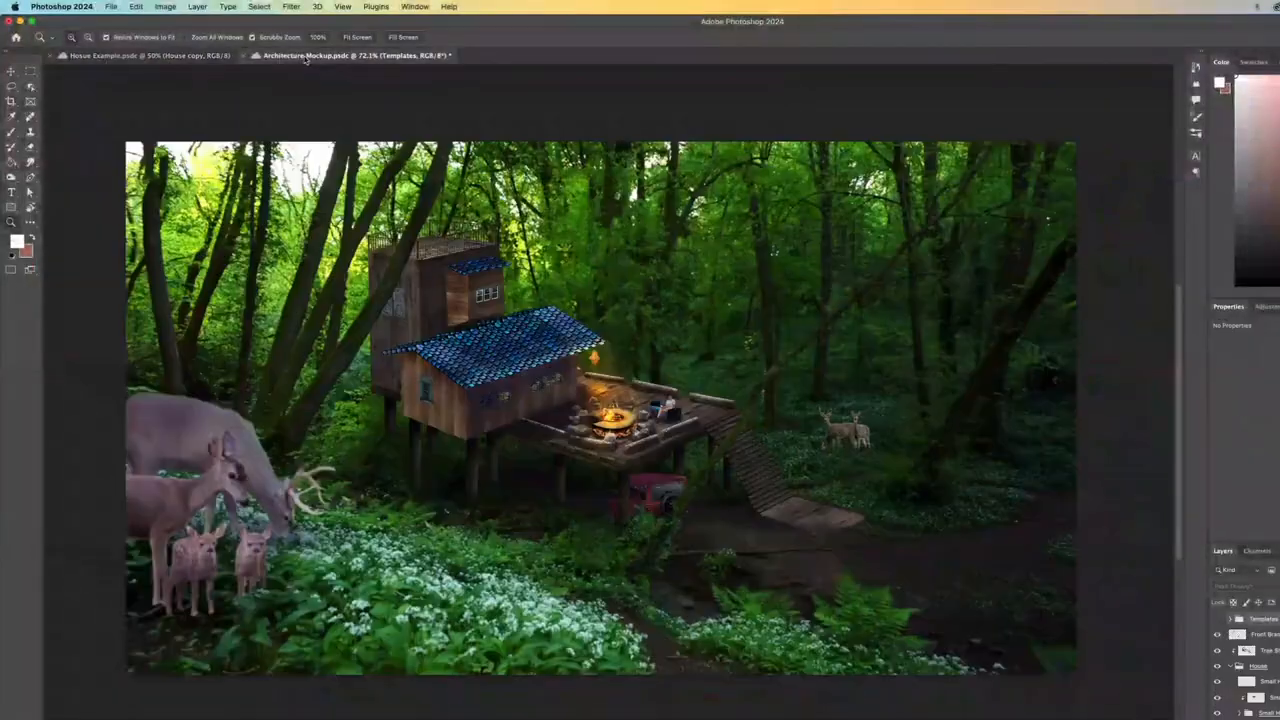
left_click(150, 55)
left_click(322, 57)
left_click(199, 57)
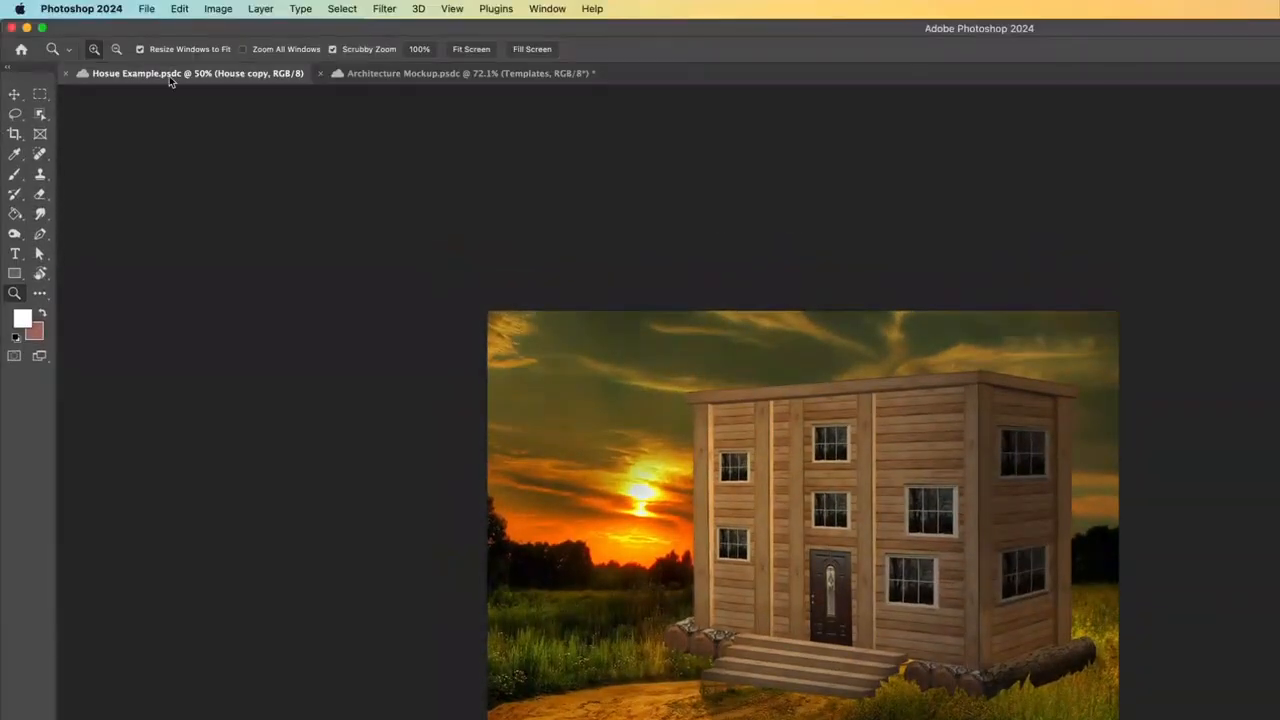
Step: Detach the Hosue Example and Architecture Mockup documents from the tab bar into separate floating windows
left_click_drag(170, 82, 268, 195)
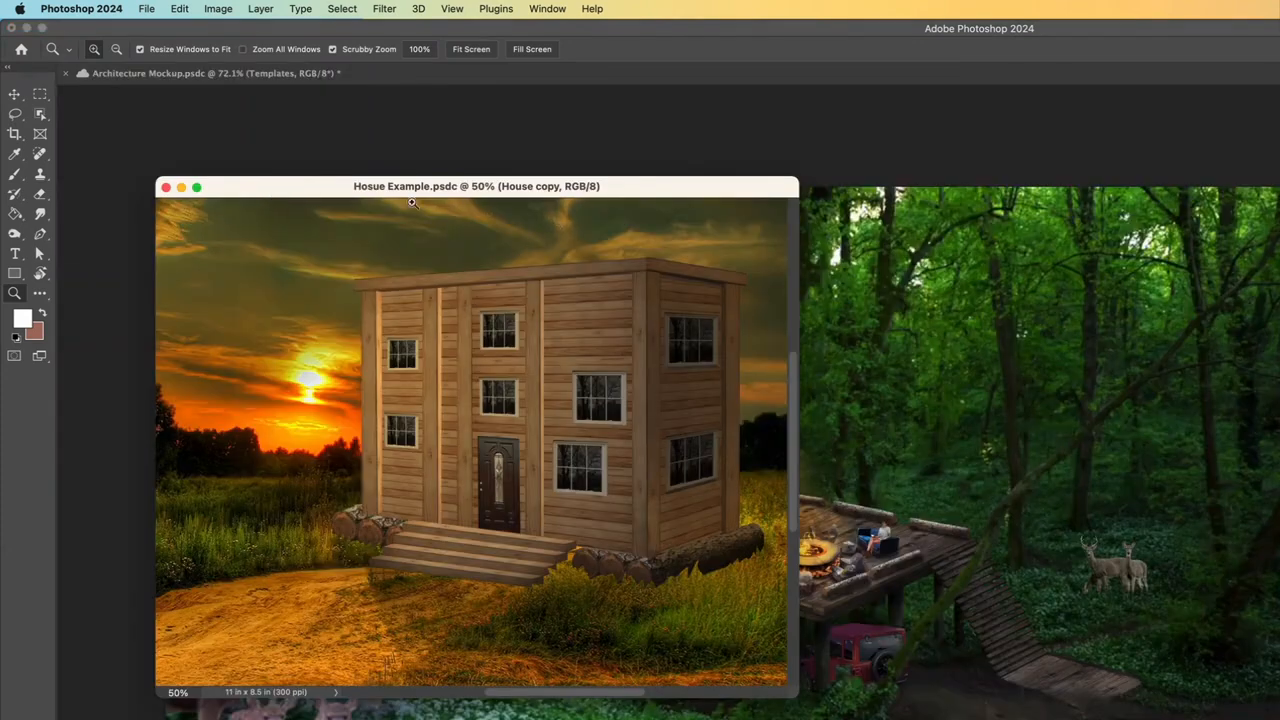
left_click_drag(403, 190, 364, 174)
left_click_drag(210, 73, 598, 213)
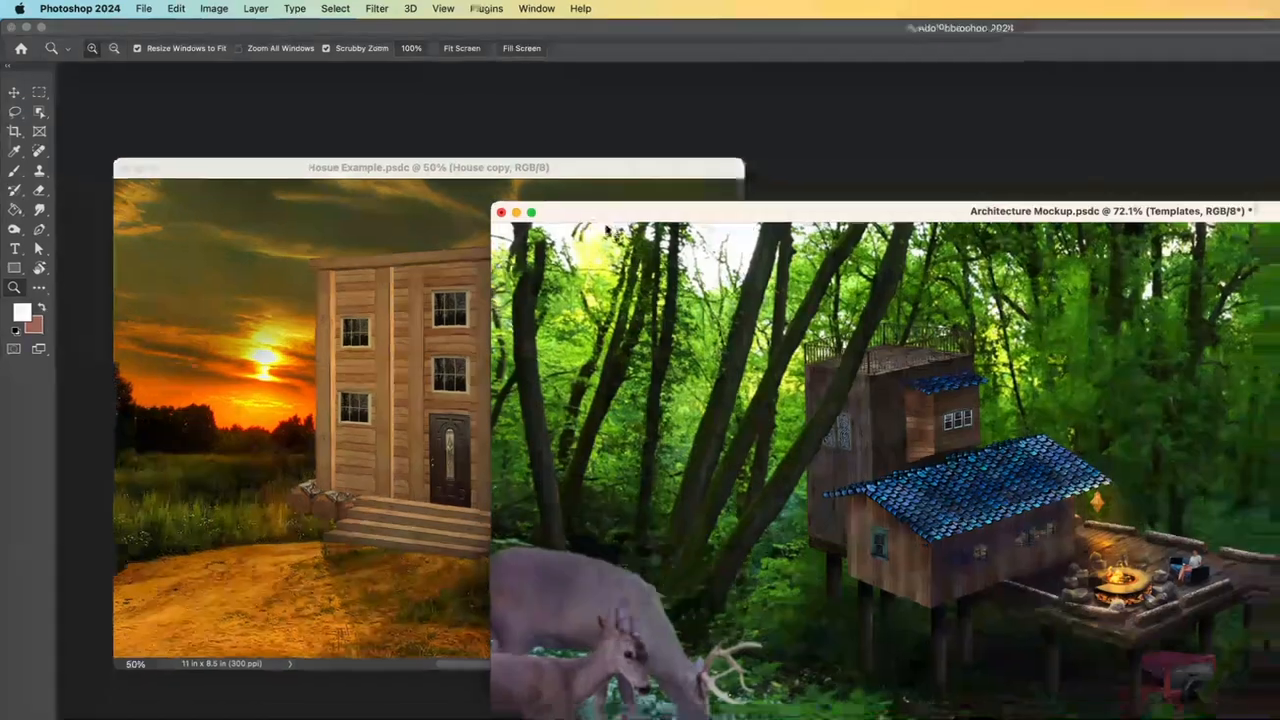
left_click_drag(449, 142, 600, 141)
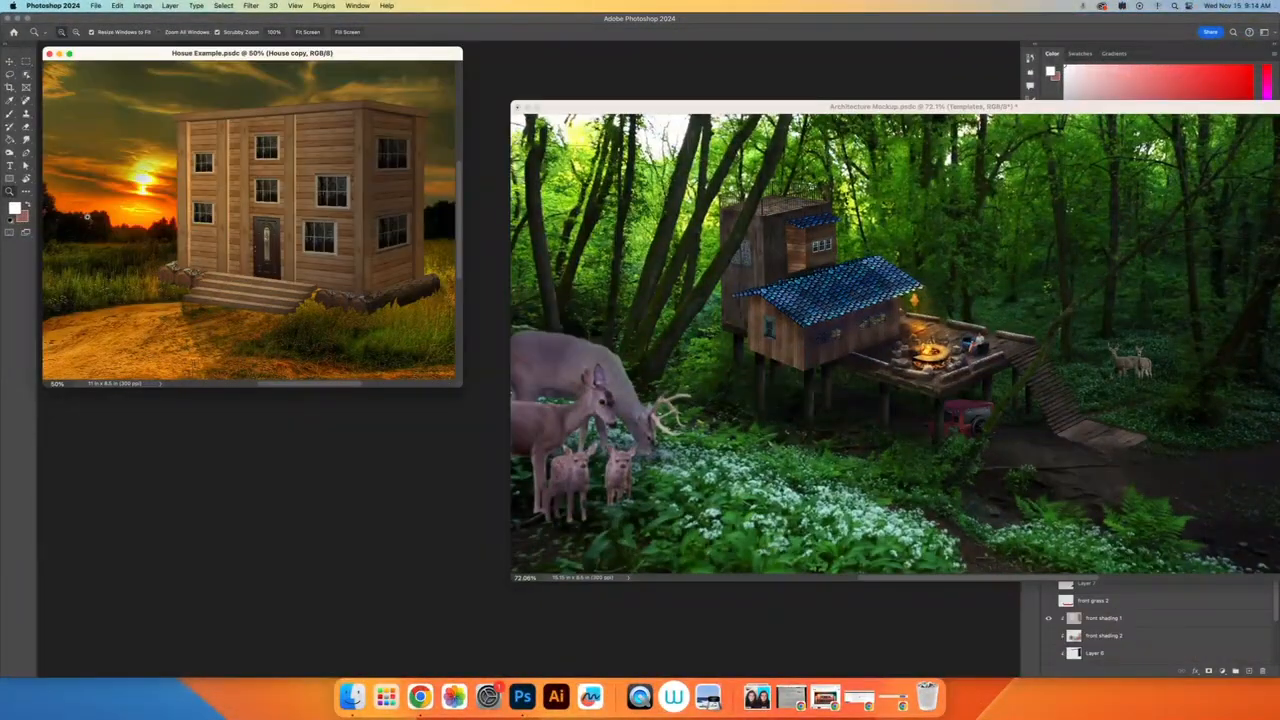
Step: Resize and reposition the two floating document windows so they sit side by side without overlapping
left_click_drag(461, 386, 492, 584)
left_click_drag(750, 106, 730, 51)
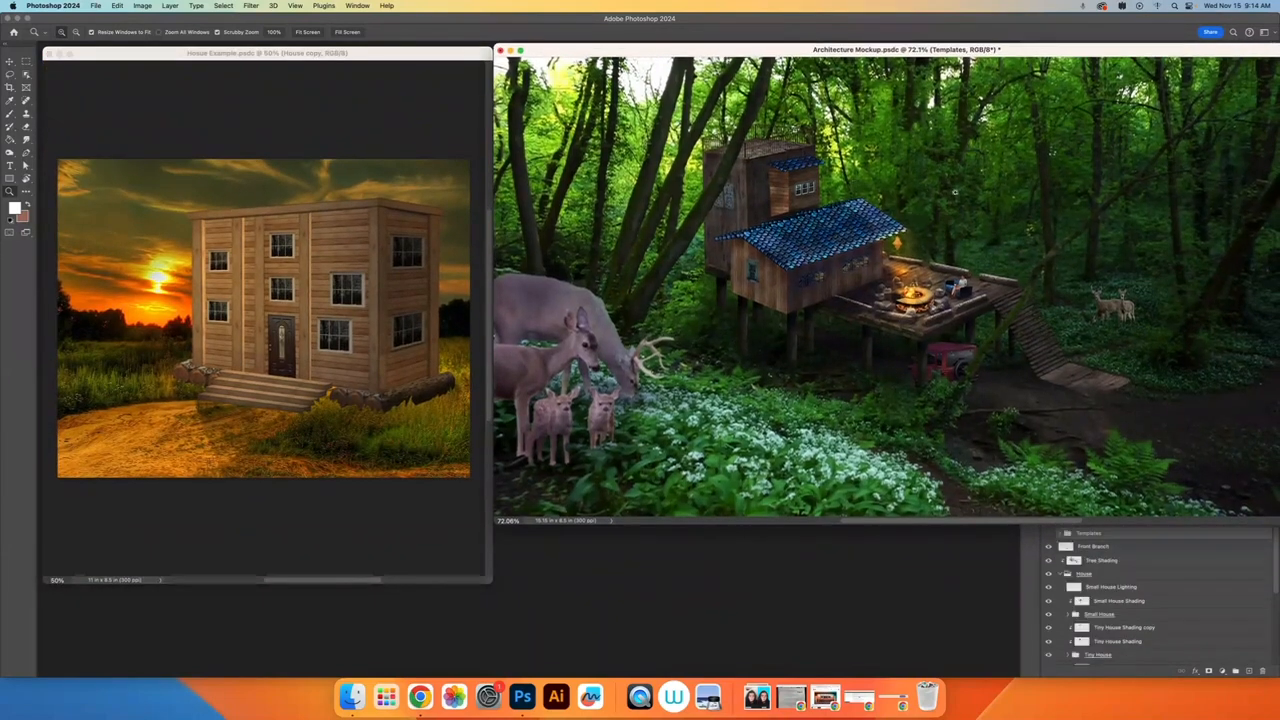
left_click_drag(948, 50, 748, 78)
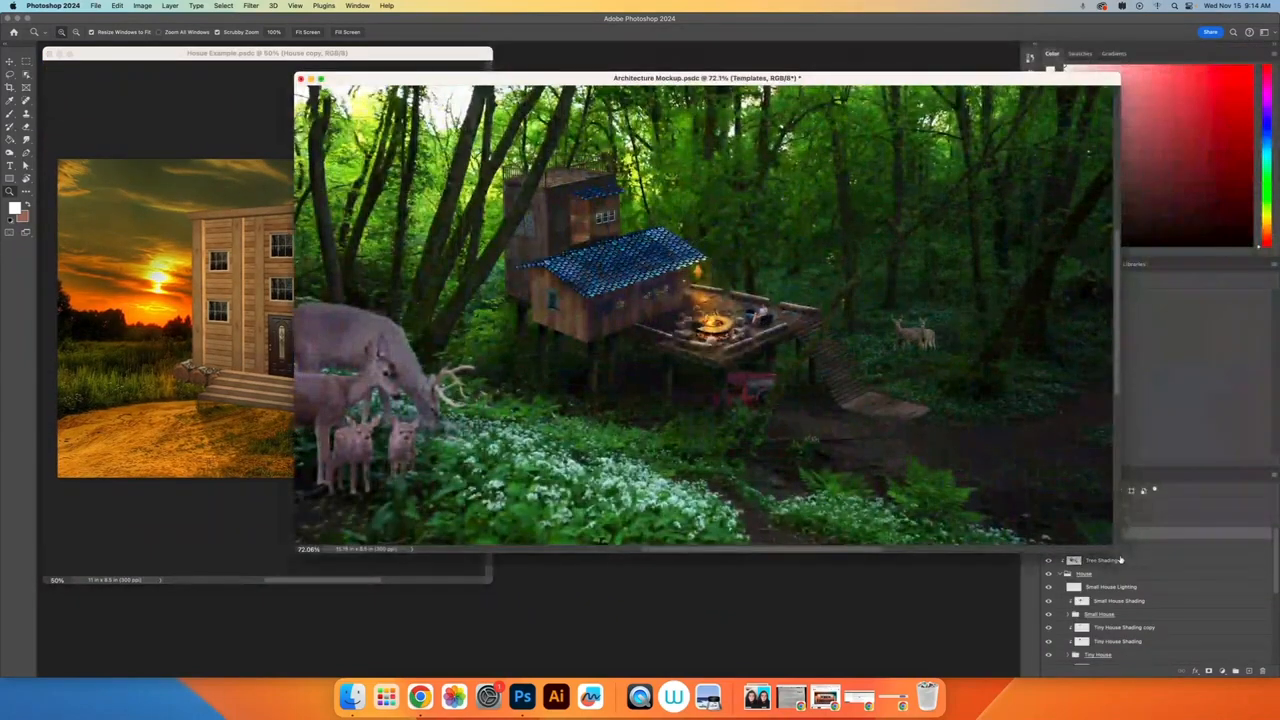
left_click_drag(1118, 542, 725, 663)
left_click_drag(604, 88, 834, 58)
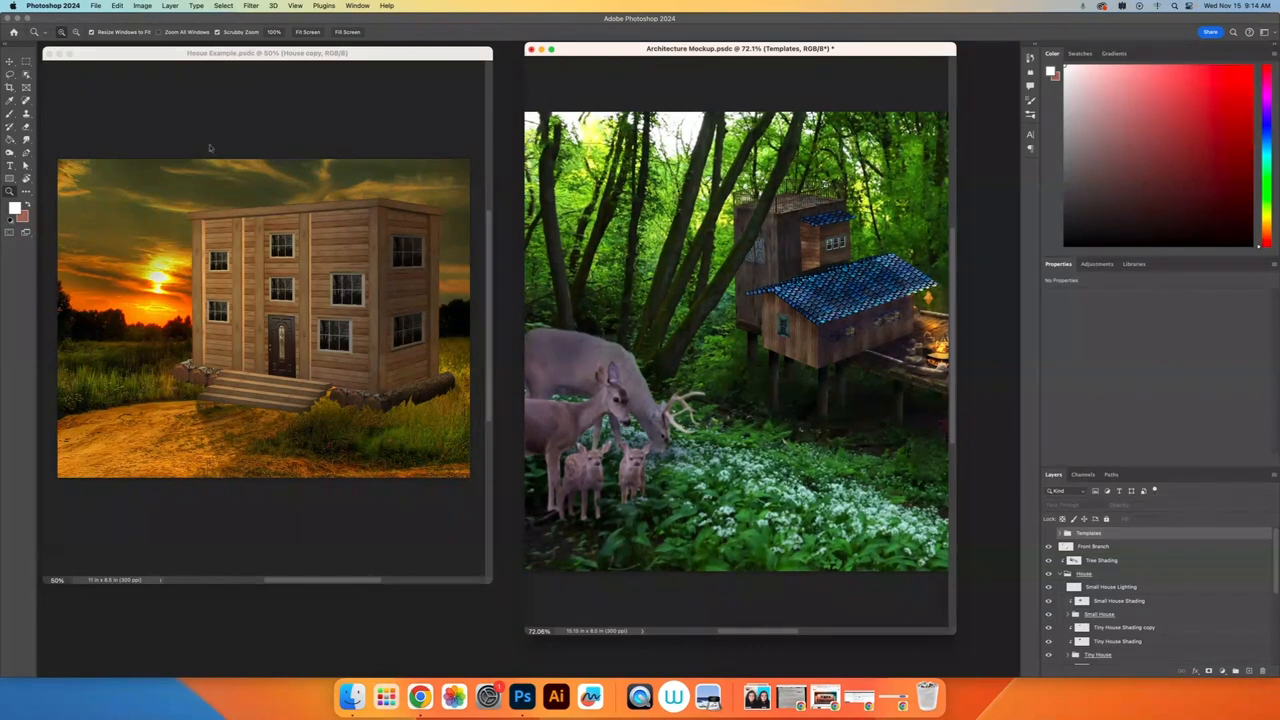
Step: Try moving the house in Hosue Example and the foreground deer in Architecture Mockup with the Move tool
left_click(11, 62)
left_click(343, 291)
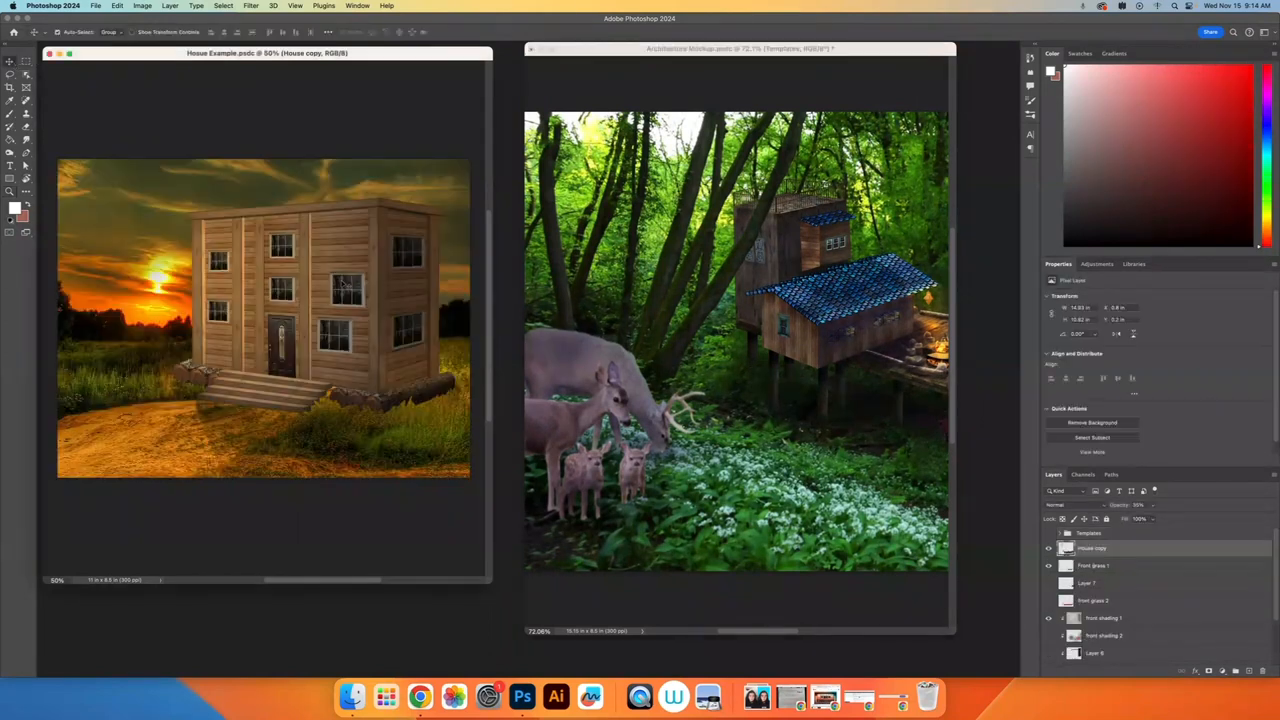
left_click_drag(341, 254, 289, 249)
key("super+z")
left_click(582, 355)
mouse_move(582, 355)
left_mouse_down()
mouse_move(632, 362)
mouse_move(712, 440)
mouse_move(590, 358)
left_mouse_up()
Step: Copy the small background deer from Architecture Mockup onto the house in Hosue Example
scroll(738, 381, "right", 5)
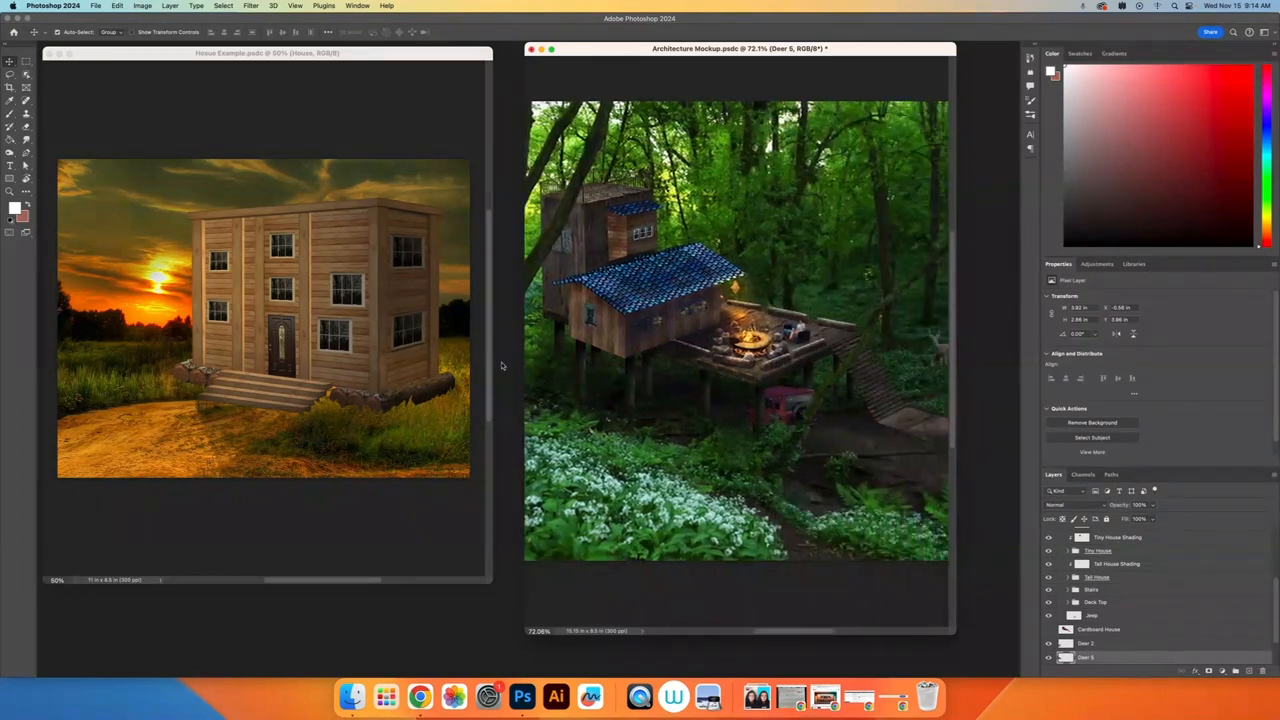
scroll(626, 387, "right", 5)
left_click_drag(741, 357, 203, 334)
key("super+z")
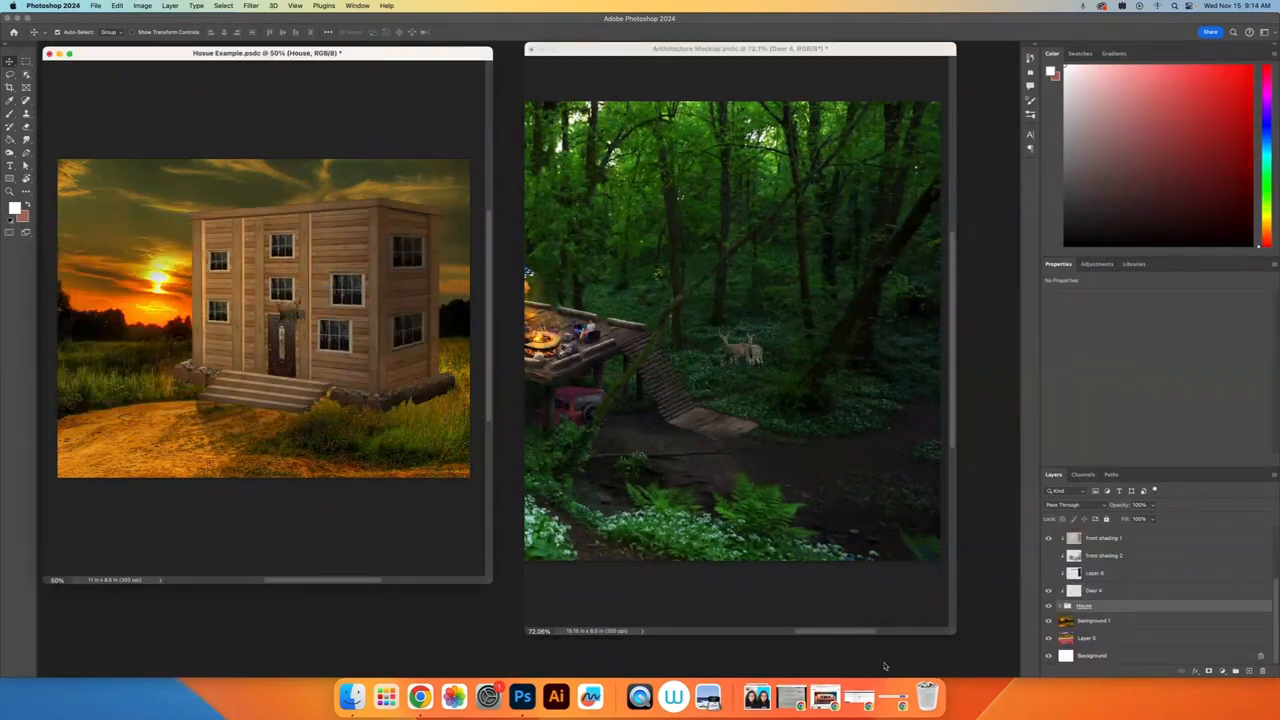
Step: Enlarge the Deer 4 layer with Free Transform to about 3.5 in wide and place it over the house's lower front corner
scroll(1123, 621, "up", 2)
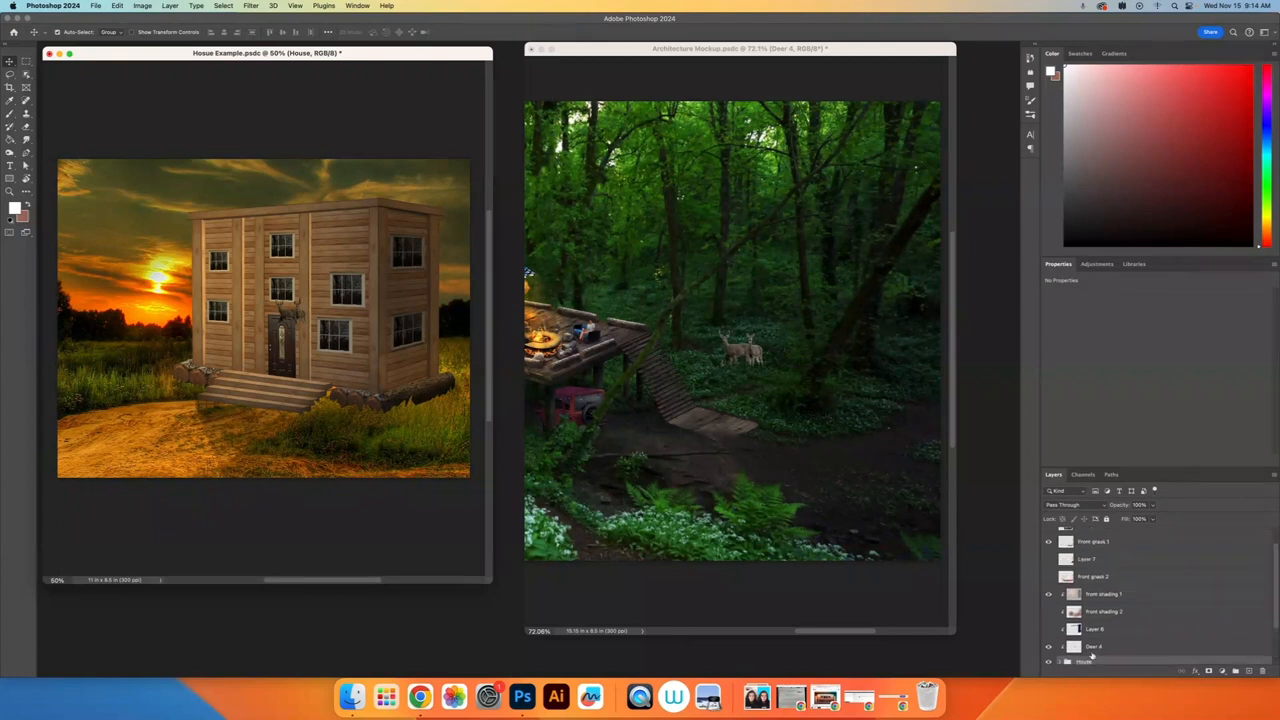
left_click(1094, 647)
key("super+t")
left_click_drag(290, 320, 245, 227)
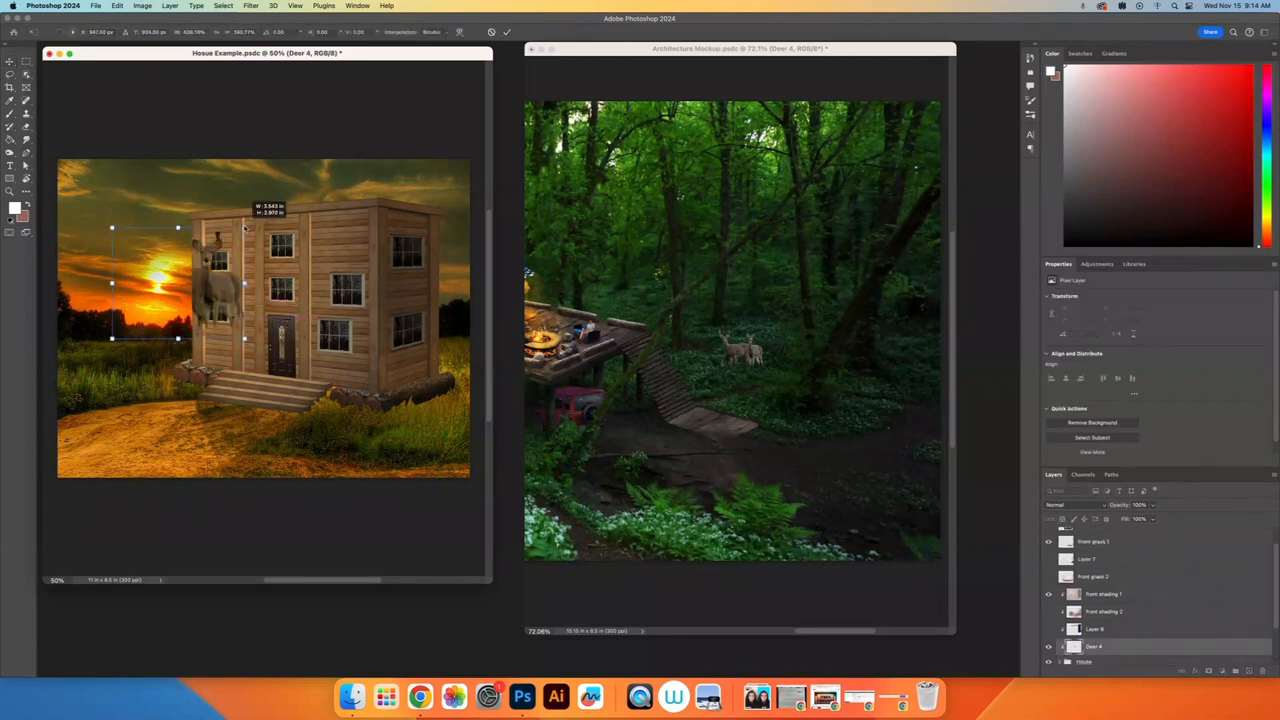
left_click_drag(218, 281, 411, 380)
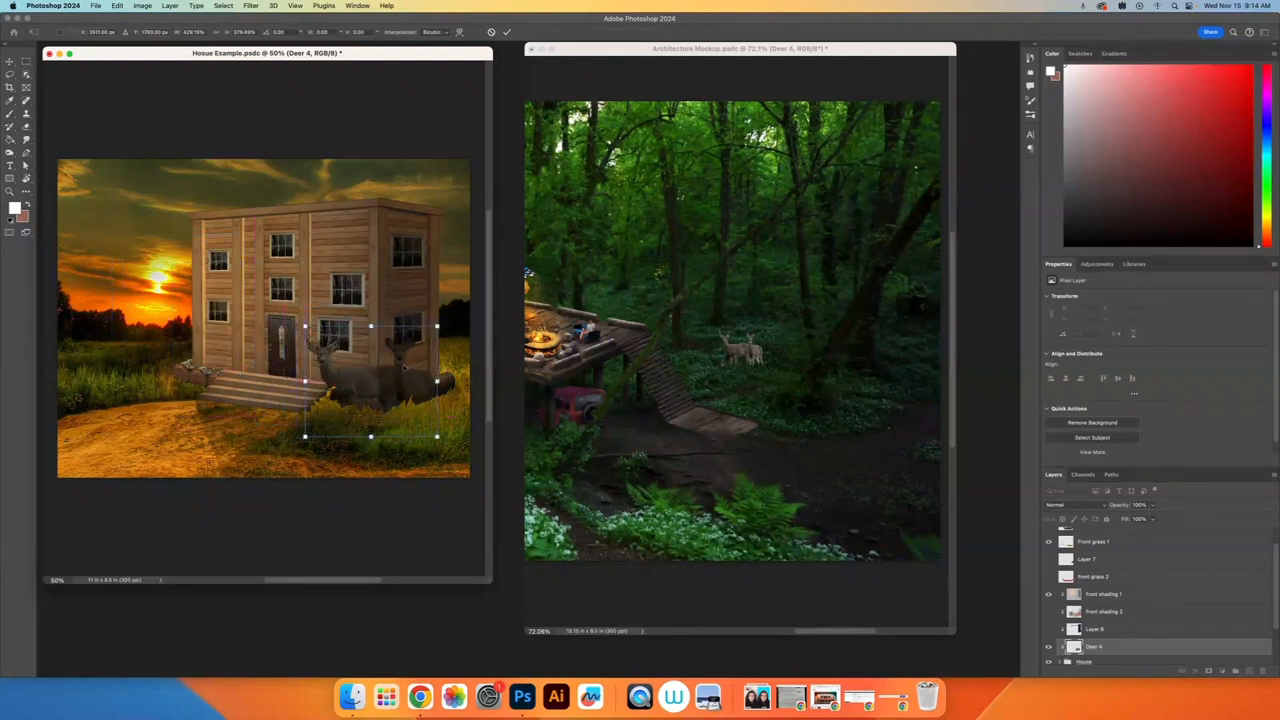
key("Return")
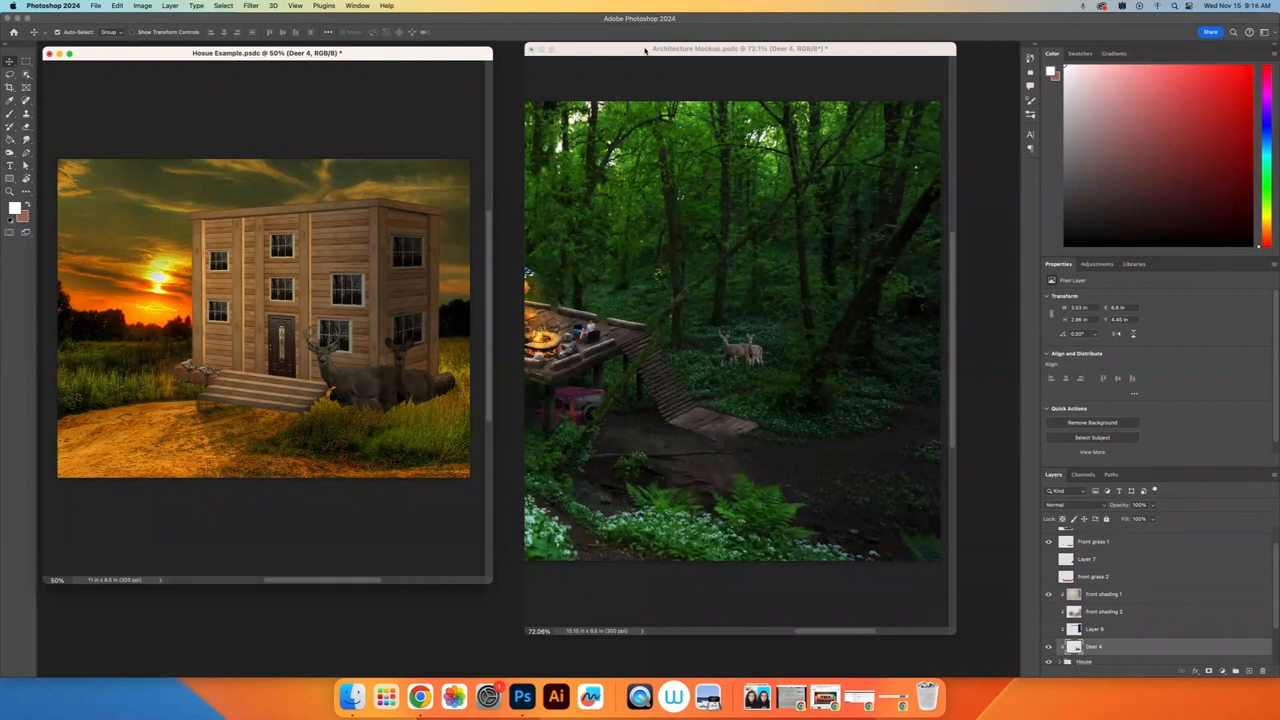
Step: Resize the floating Architecture Mockup window and dock the Hosue Example window back as a tab
left_click_drag(645, 50, 627, 68)
left_click_drag(935, 652, 977, 587)
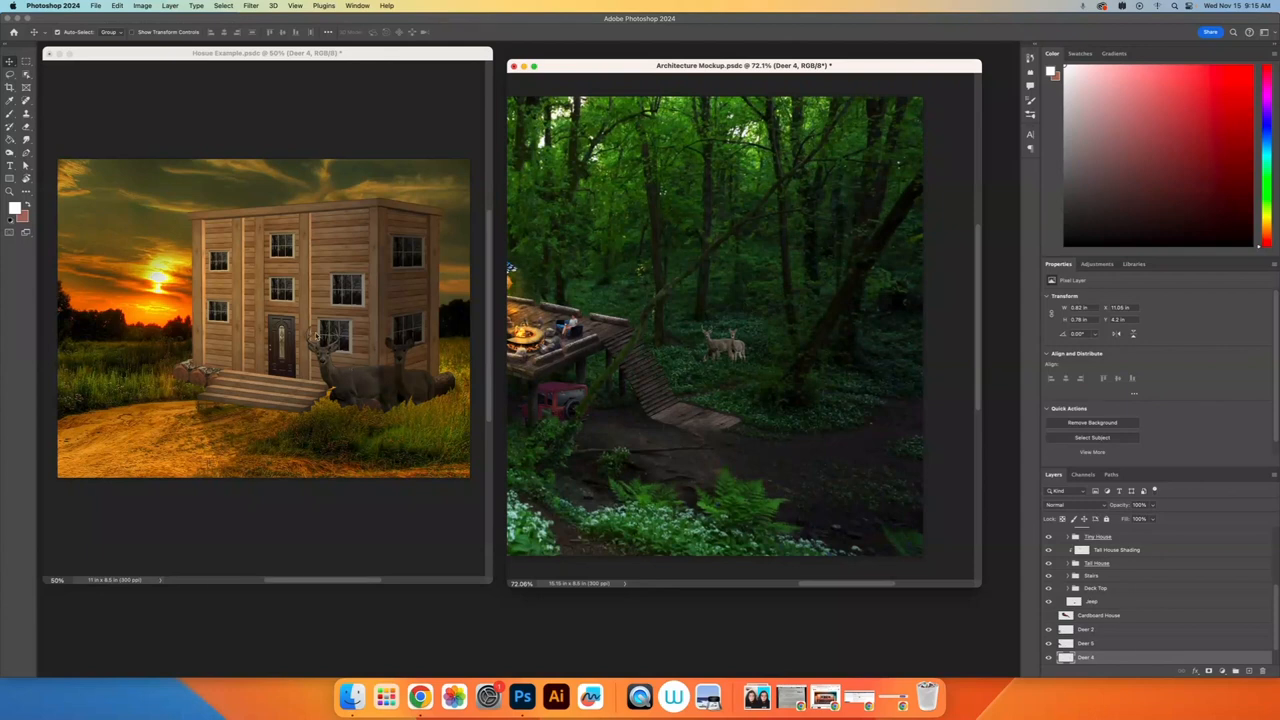
mouse_move(120, 55)
left_mouse_down()
mouse_move(172, 83)
mouse_move(160, 47)
mouse_move(187, 125)
mouse_move(158, 68)
mouse_move(97, 50)
left_mouse_up()
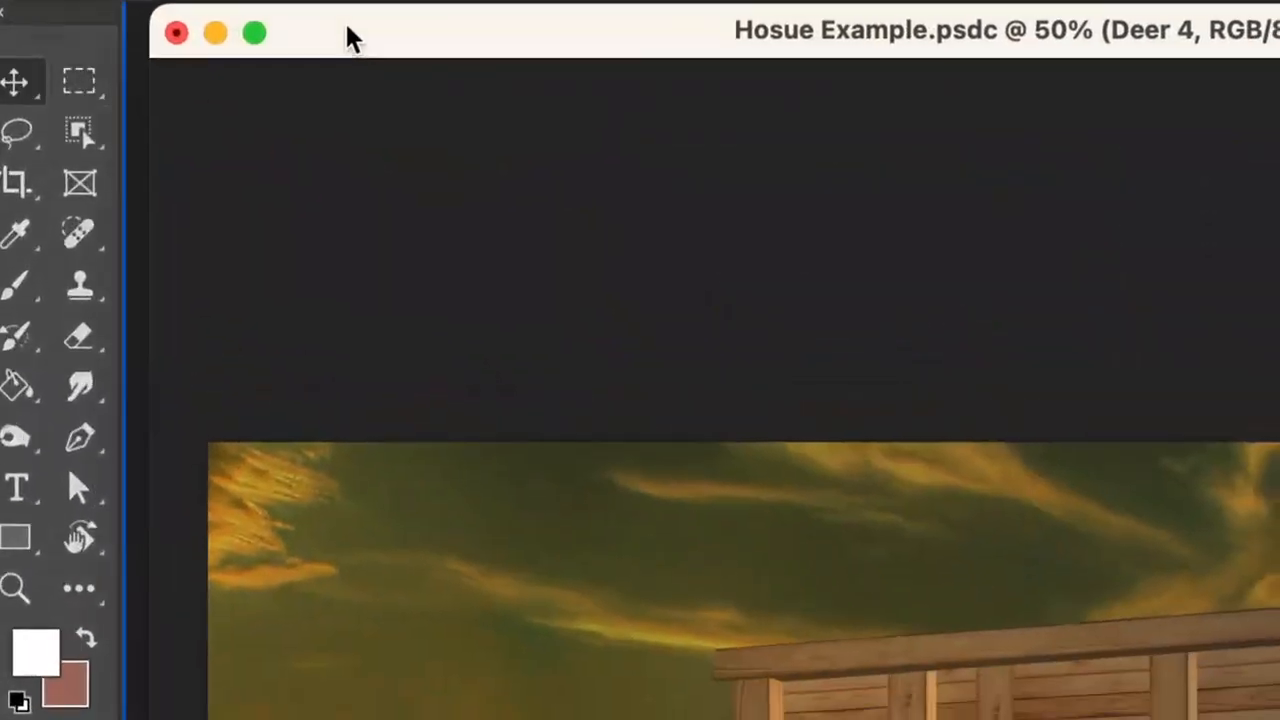
left_click_drag(350, 38, 337, 74)
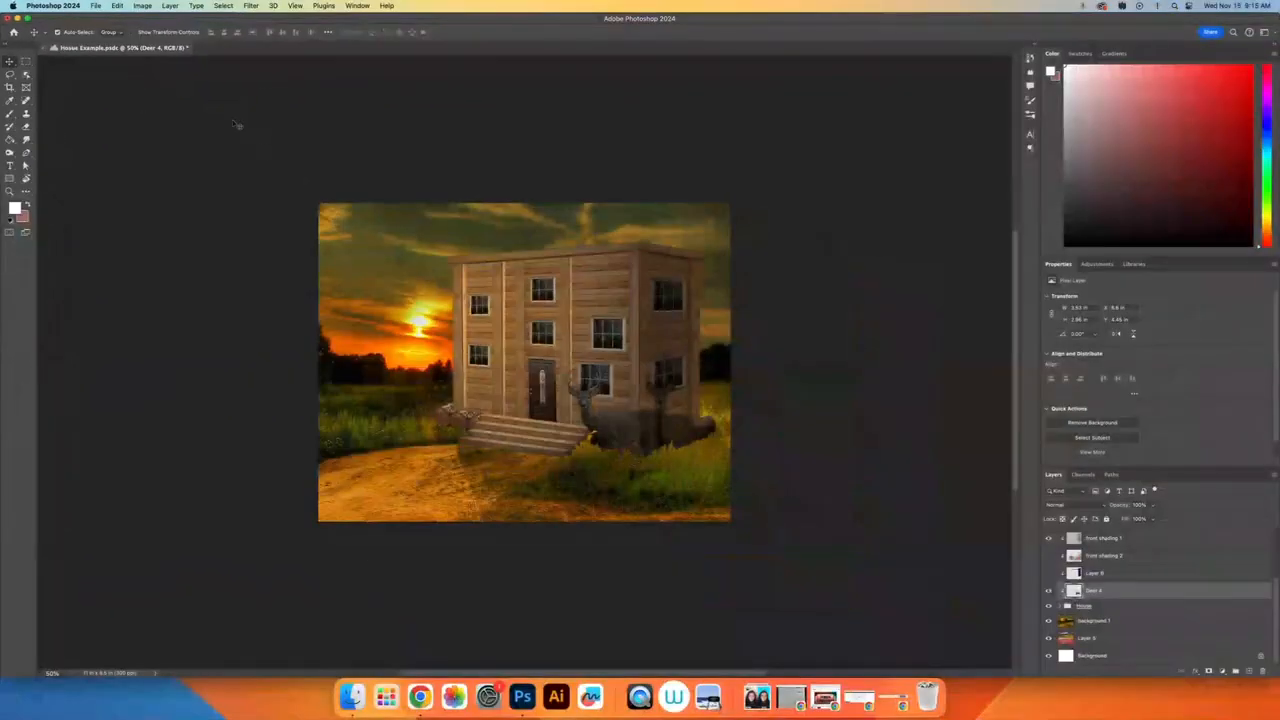
Step: Dock the Architecture Mockup window as a tab beside Hosue Example, lowering the application window to reach it and restoring its position
left_click_drag(321, 22, 320, 101)
left_click(621, 71)
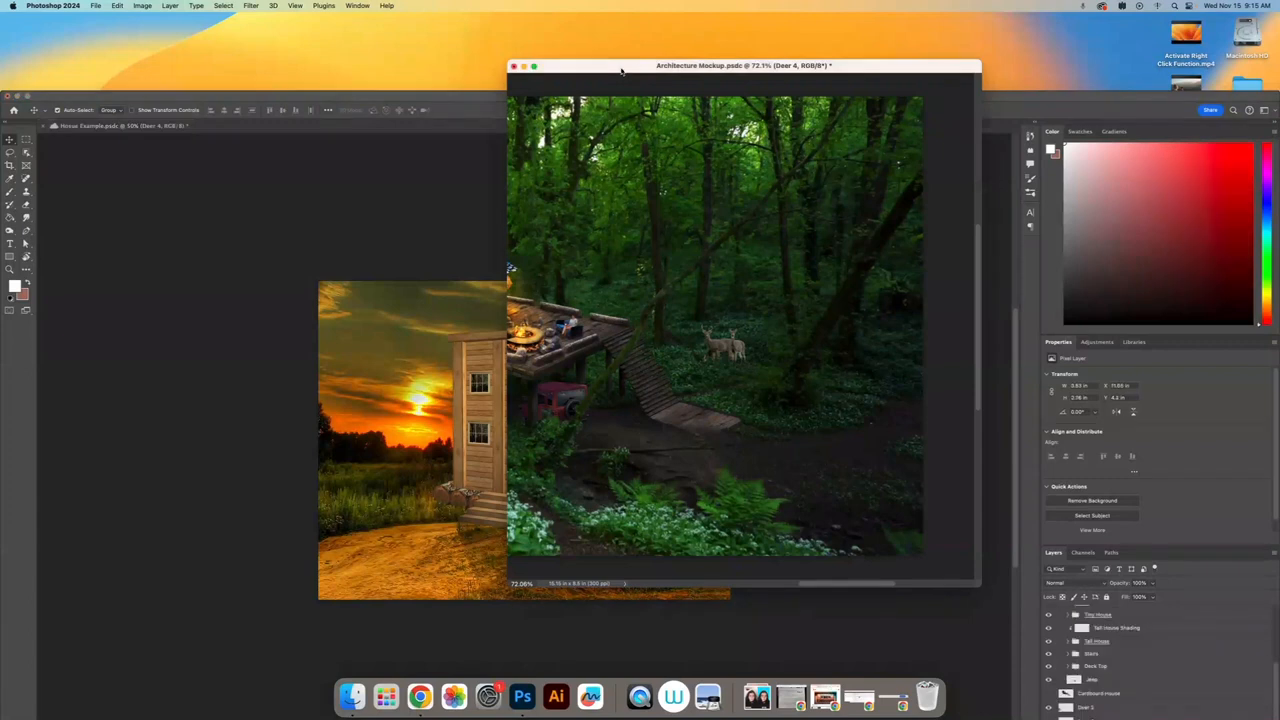
left_click_drag(632, 68, 345, 128)
left_click_drag(431, 97, 431, 19)
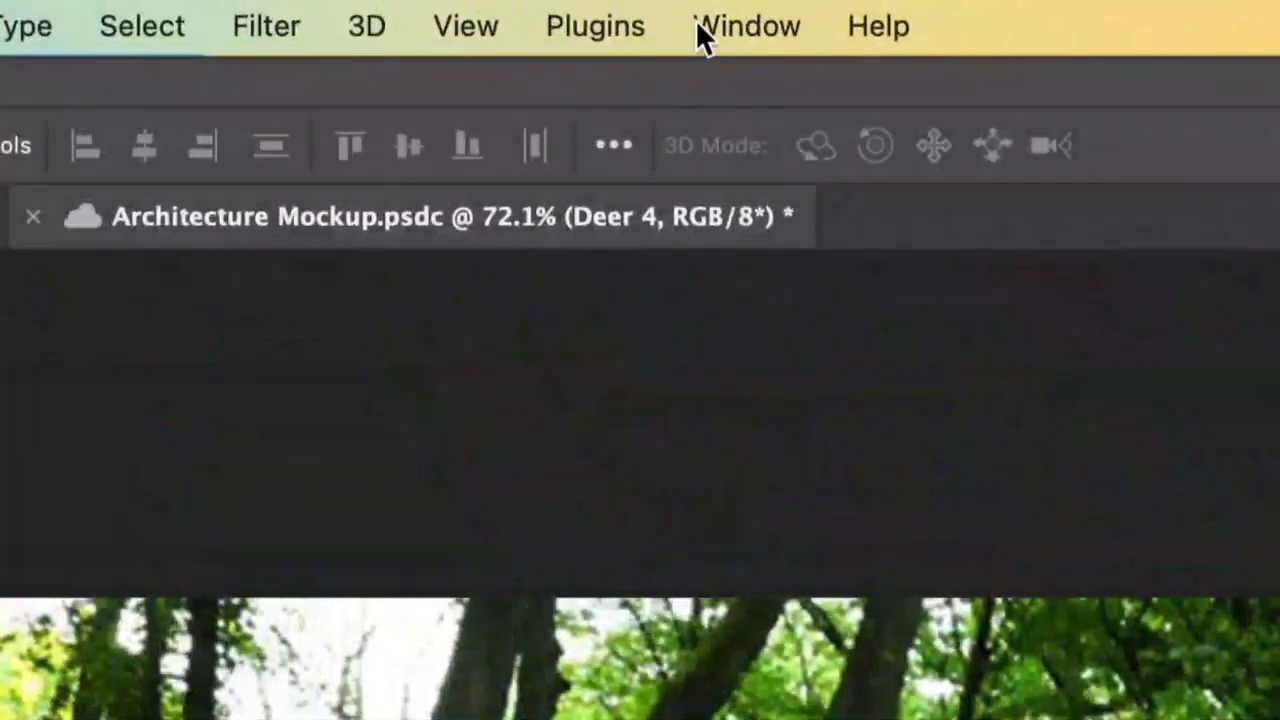
Step: Arrange the two documents as 2-up Vertical and widen the Architecture Mockup pane
left_click(346, 6)
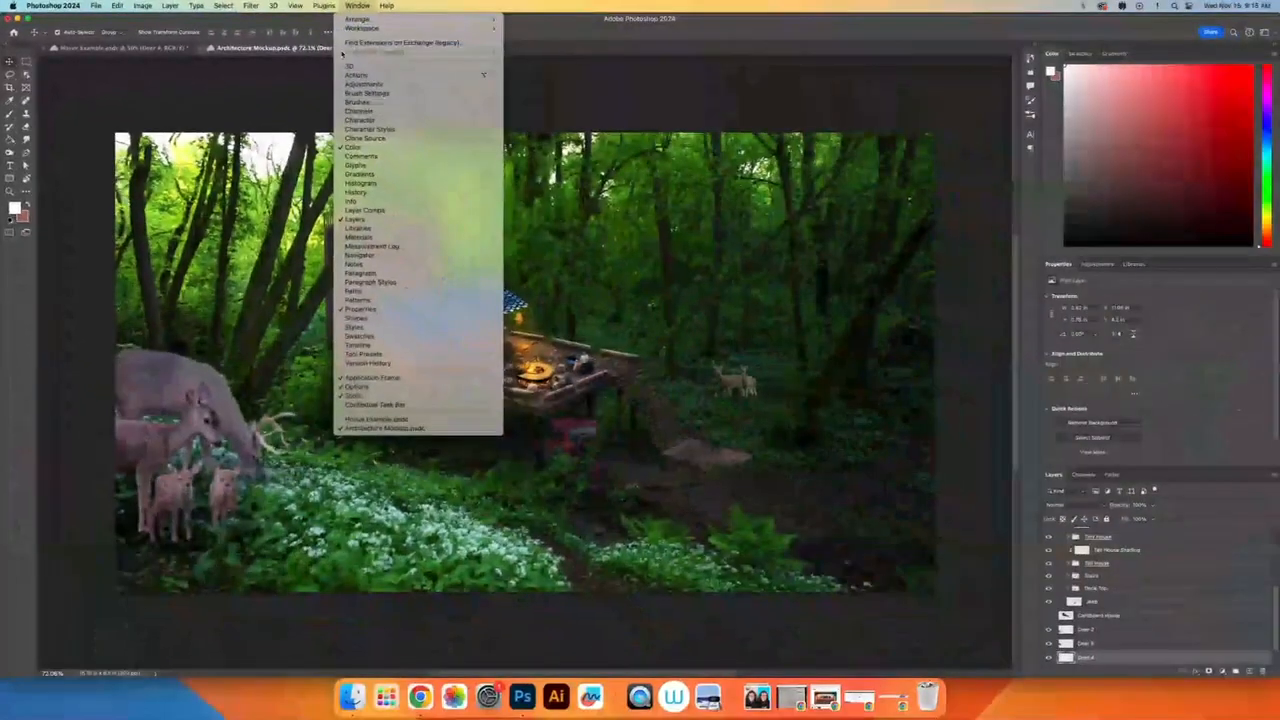
mouse_move(395, 28)
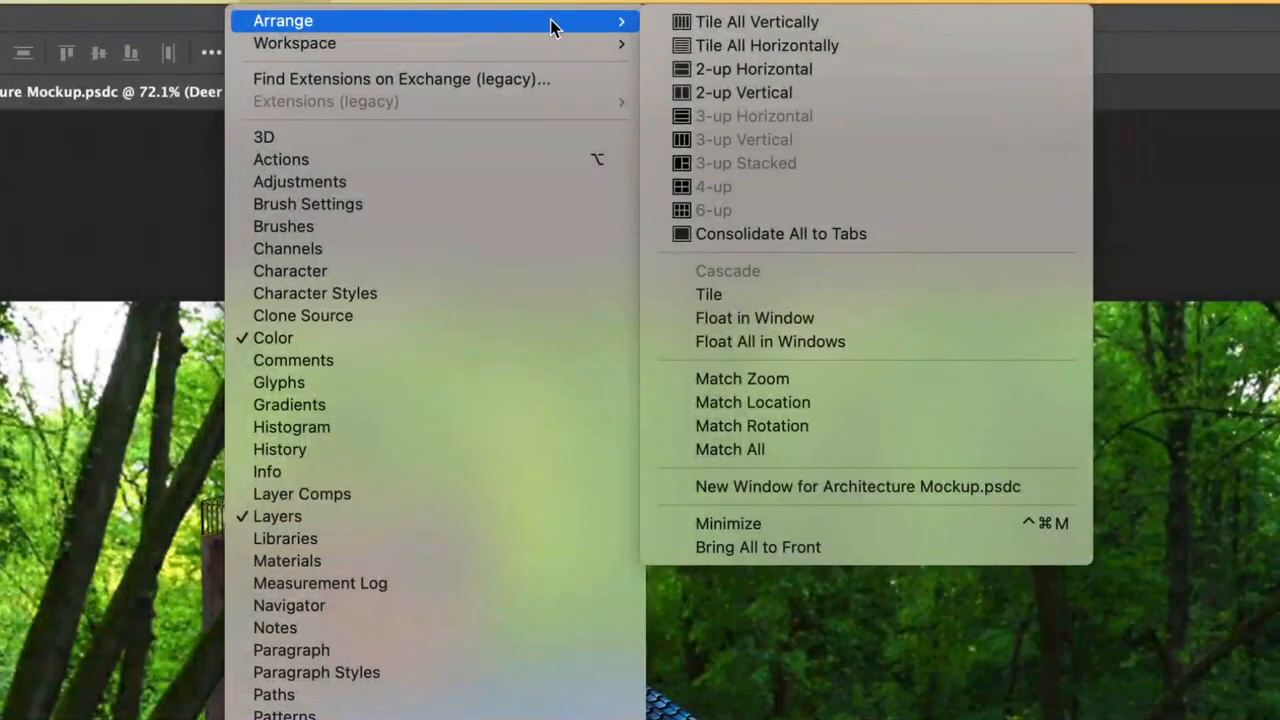
left_click(745, 95)
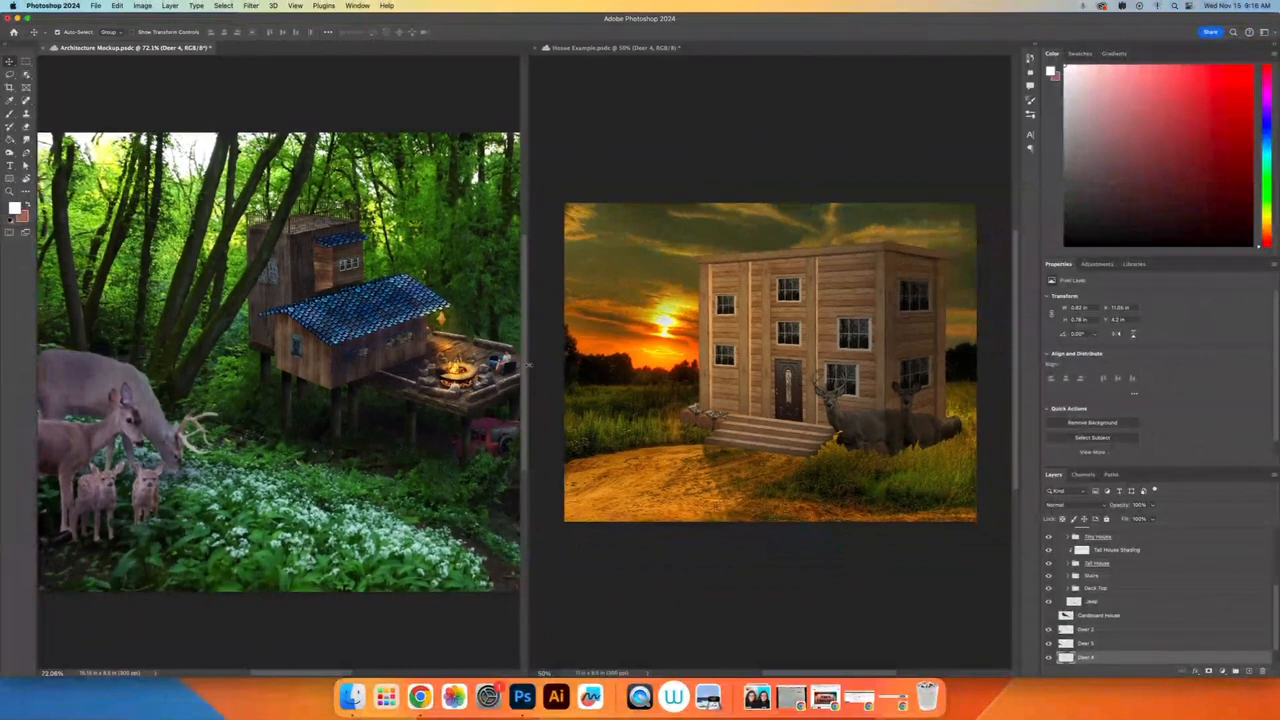
left_click_drag(524, 365, 572, 362)
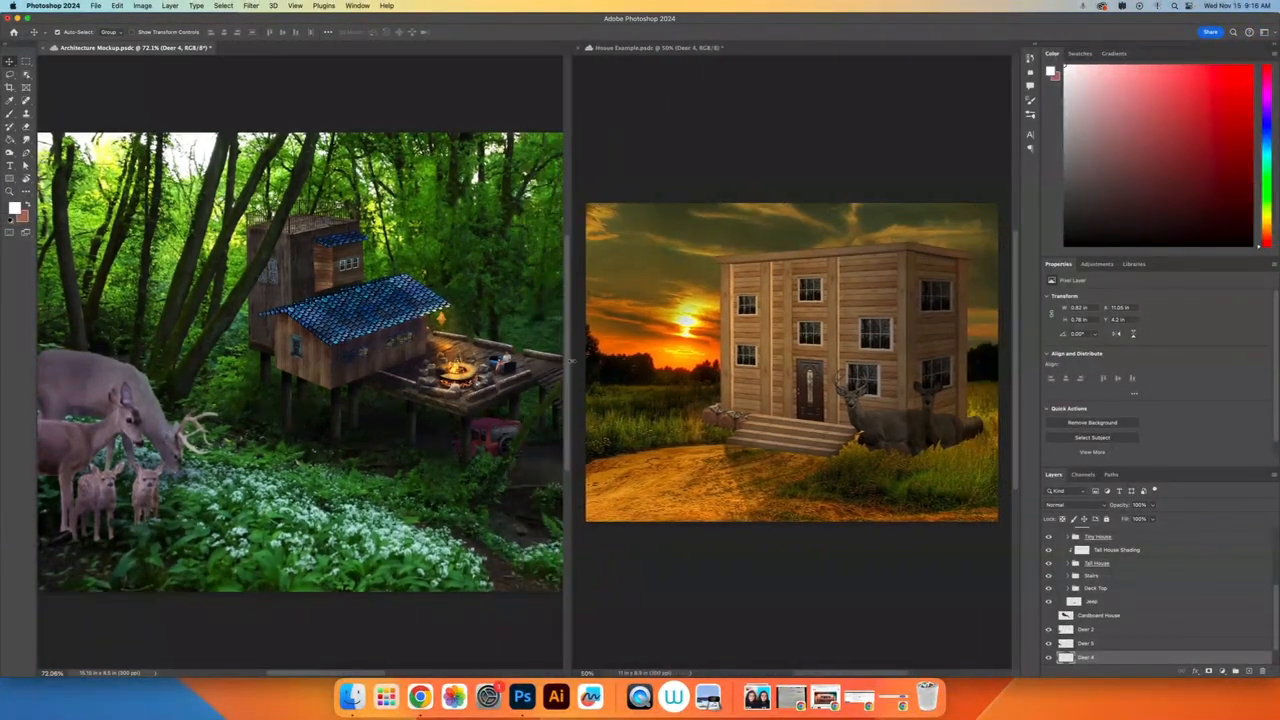
Step: Try moving the house group in Architecture Mockup and the house group in Hosue Example
left_click(725, 366)
left_click(450, 304)
left_click(504, 315)
mouse_move(353, 295)
left_mouse_down()
mouse_move(355, 338)
mouse_move(345, 292)
left_mouse_up()
left_click(677, 357)
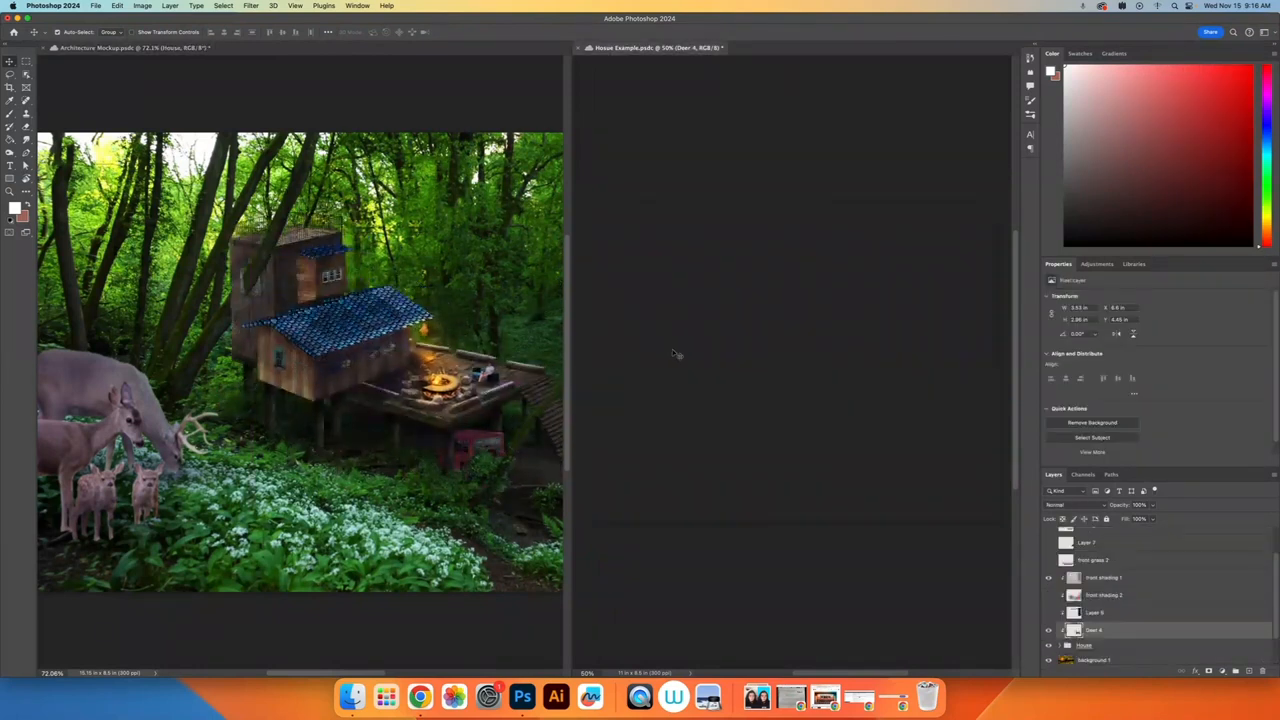
left_click_drag(734, 368, 708, 378)
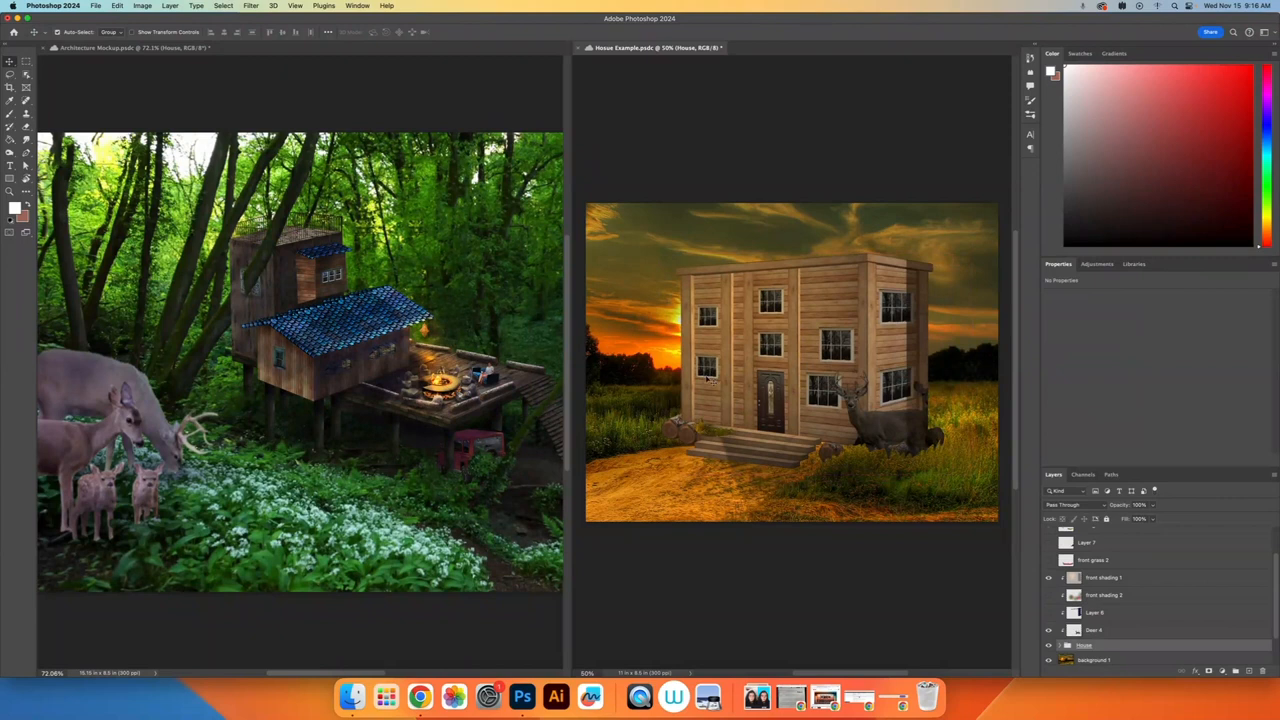
Step: Undo the house moves in both documents and the added deer in Hosue Example
key("super+z")
key("super+z")
left_click(450, 365)
key("super+z")
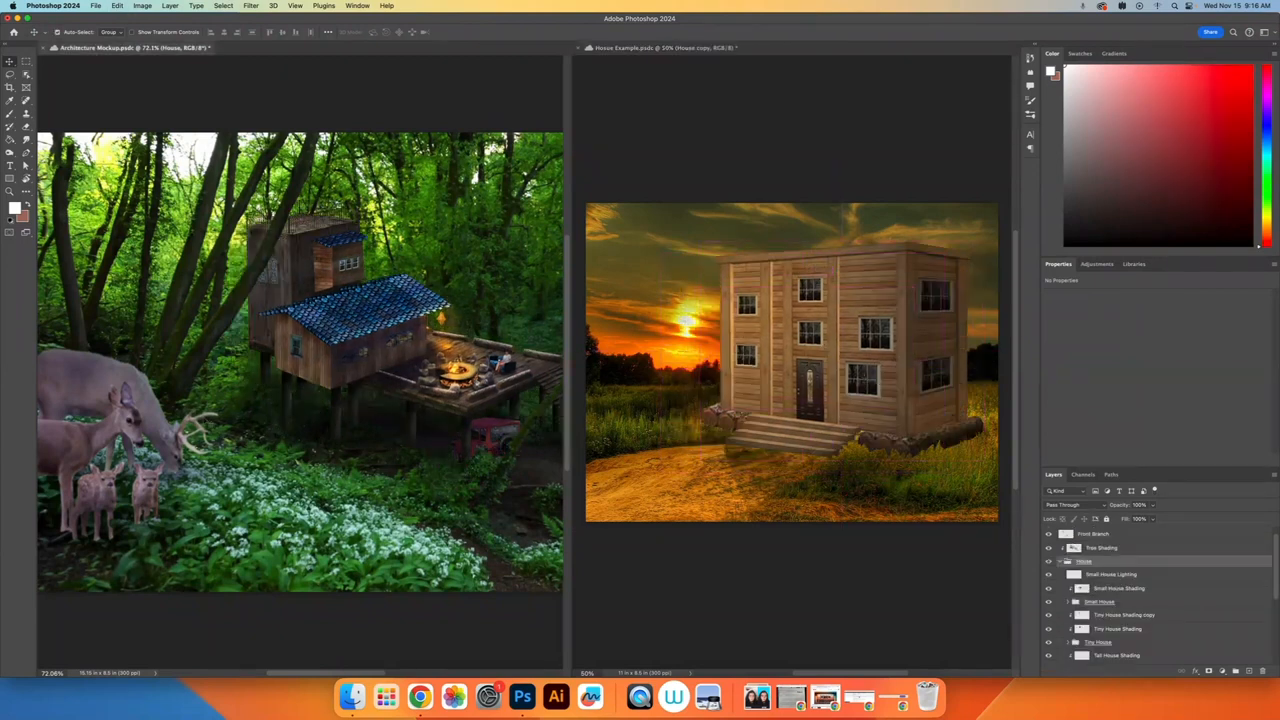
Step: Try copying the foreground doe and fawns from Architecture Mockup into Hosue Example, and undo the copy
left_click_drag(138, 492, 730, 400)
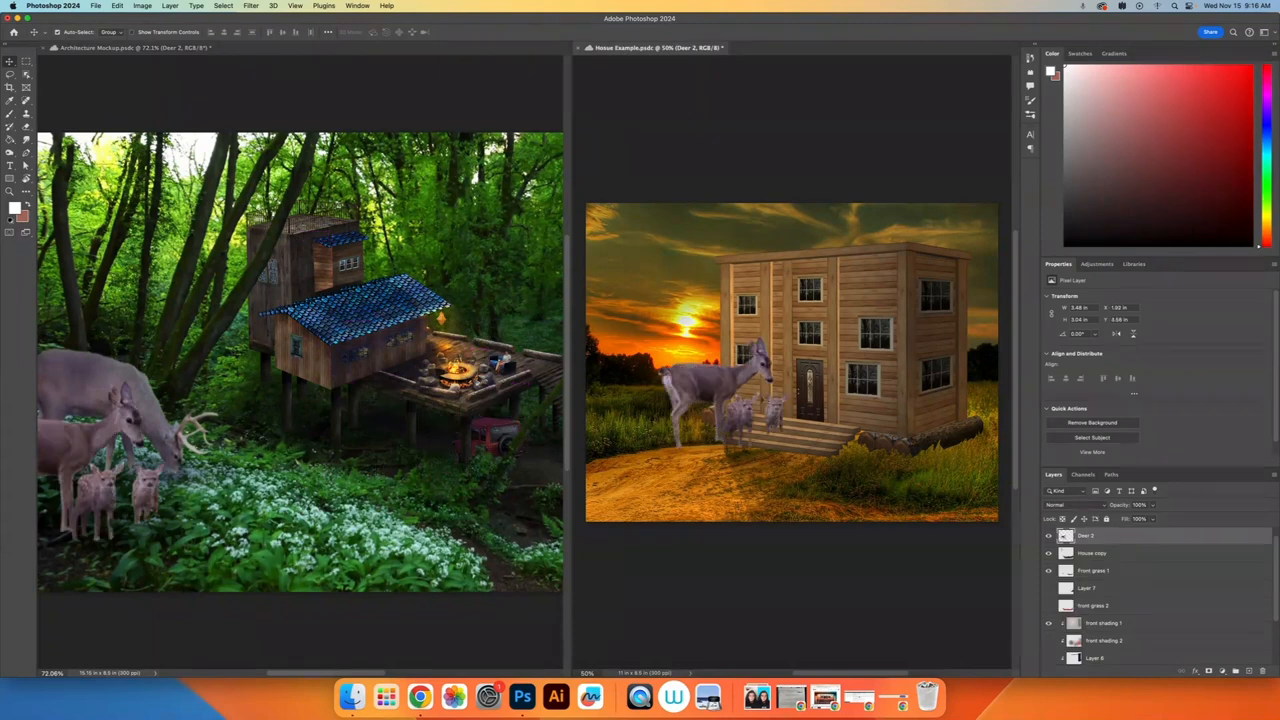
key("super+z")
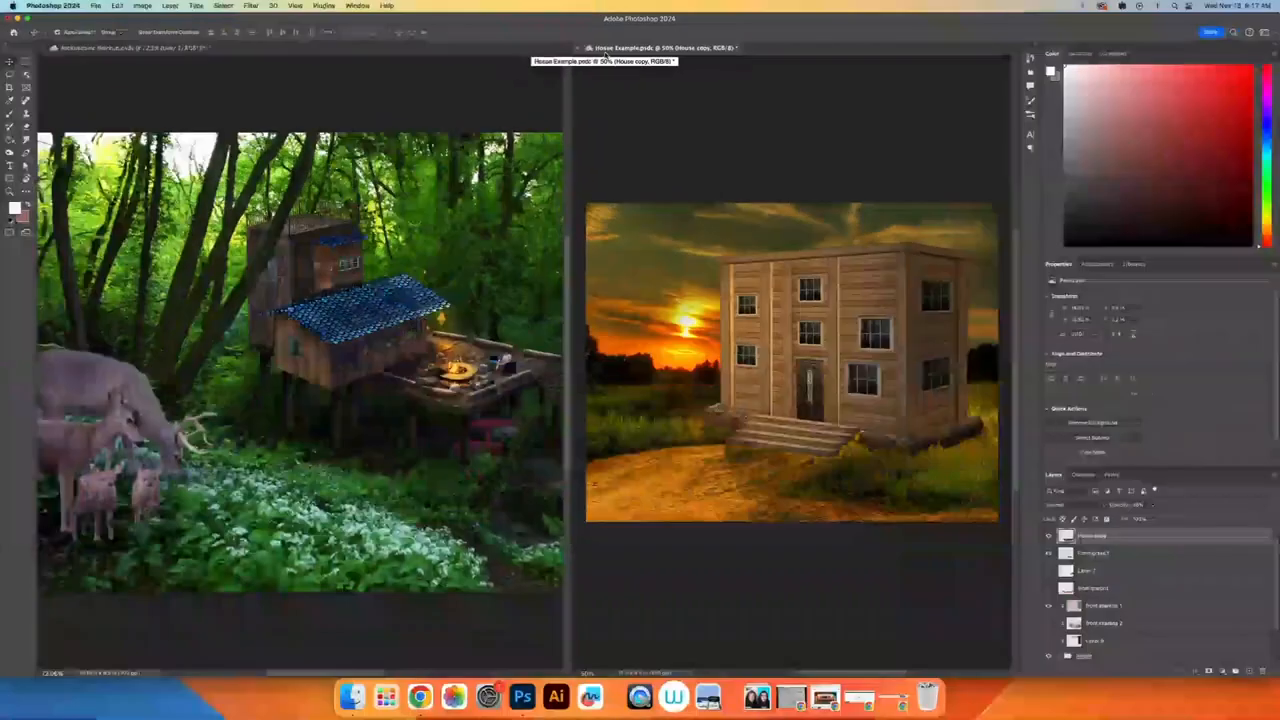
Step: Open a new window for Hosue Example and move its tab into the pane holding Architecture Mockup
left_click(357, 6)
mouse_move(405, 21)
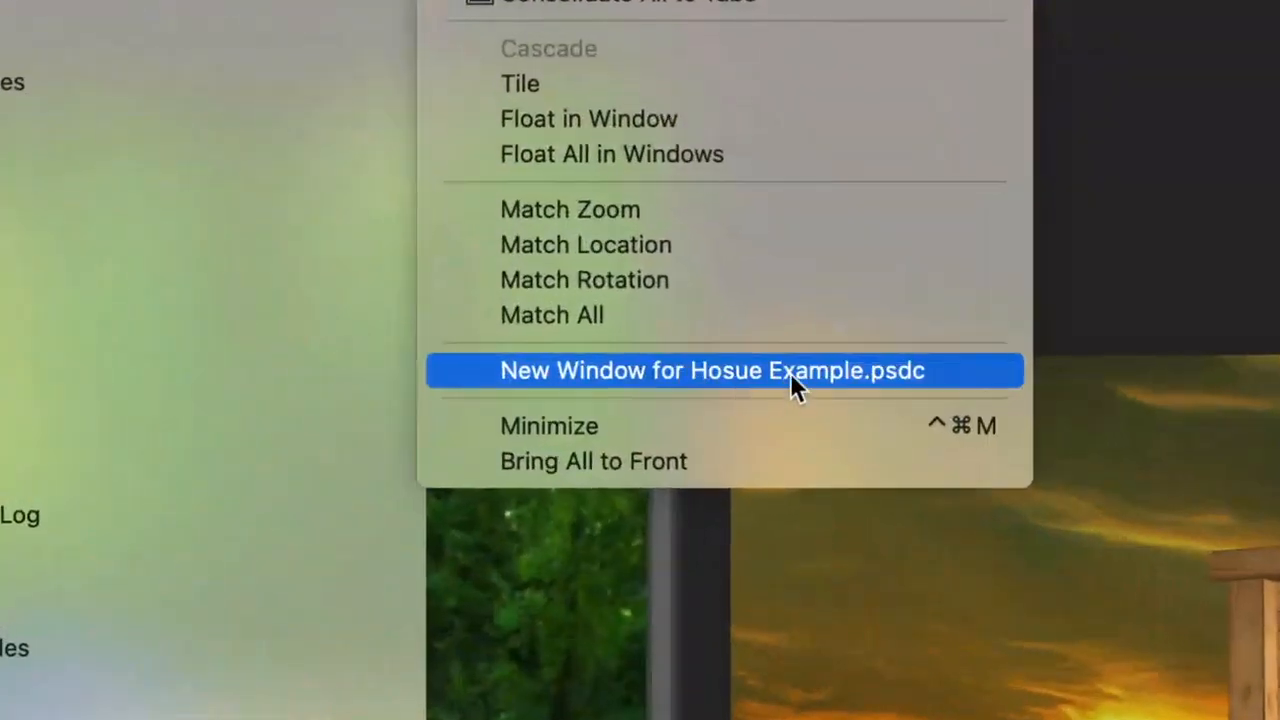
left_click(791, 375)
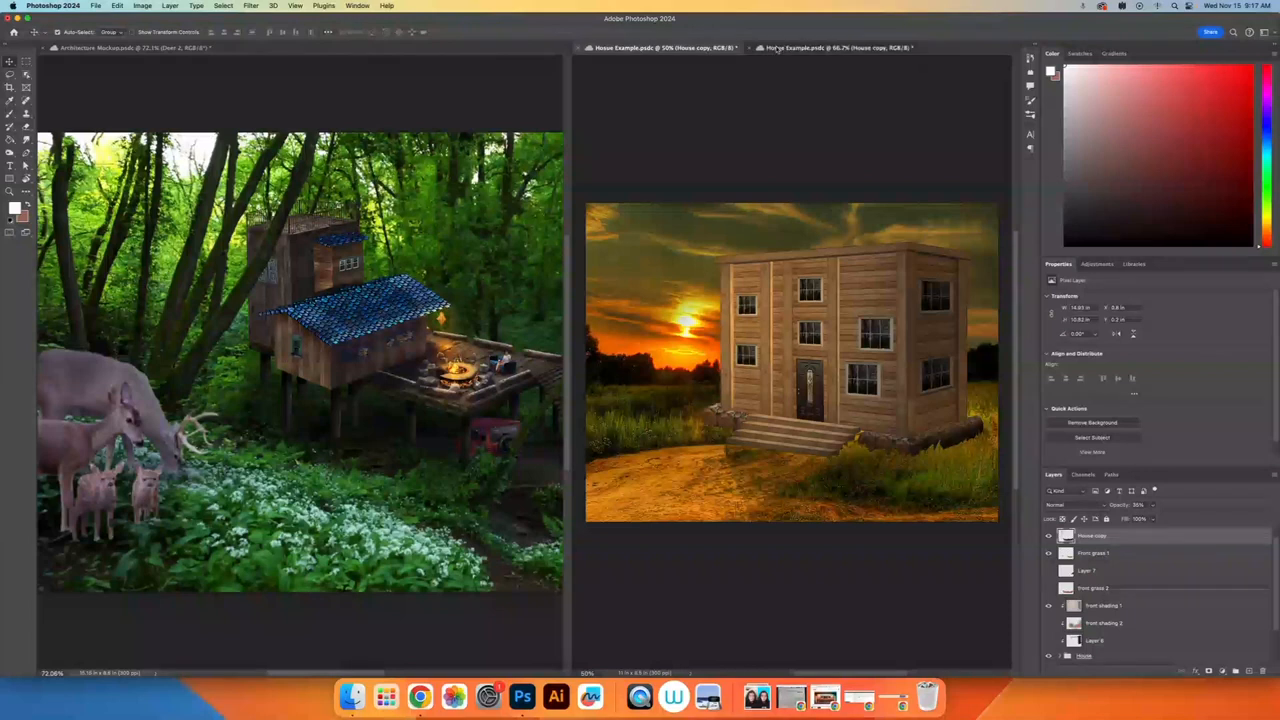
left_click(684, 48)
left_click(797, 48)
left_click_drag(805, 48, 218, 53)
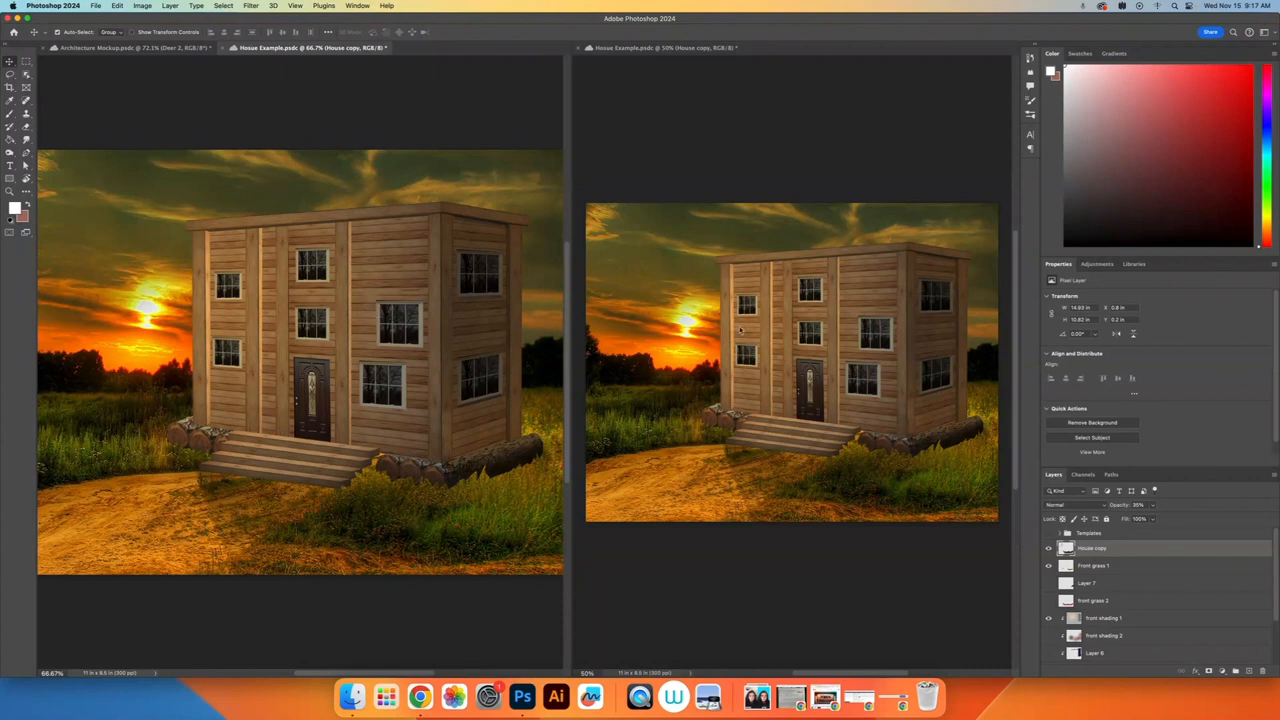
Step: Select the house group and zoom the new Hosue Example view to about 752% on the front steps
left_click(466, 354)
key("z")
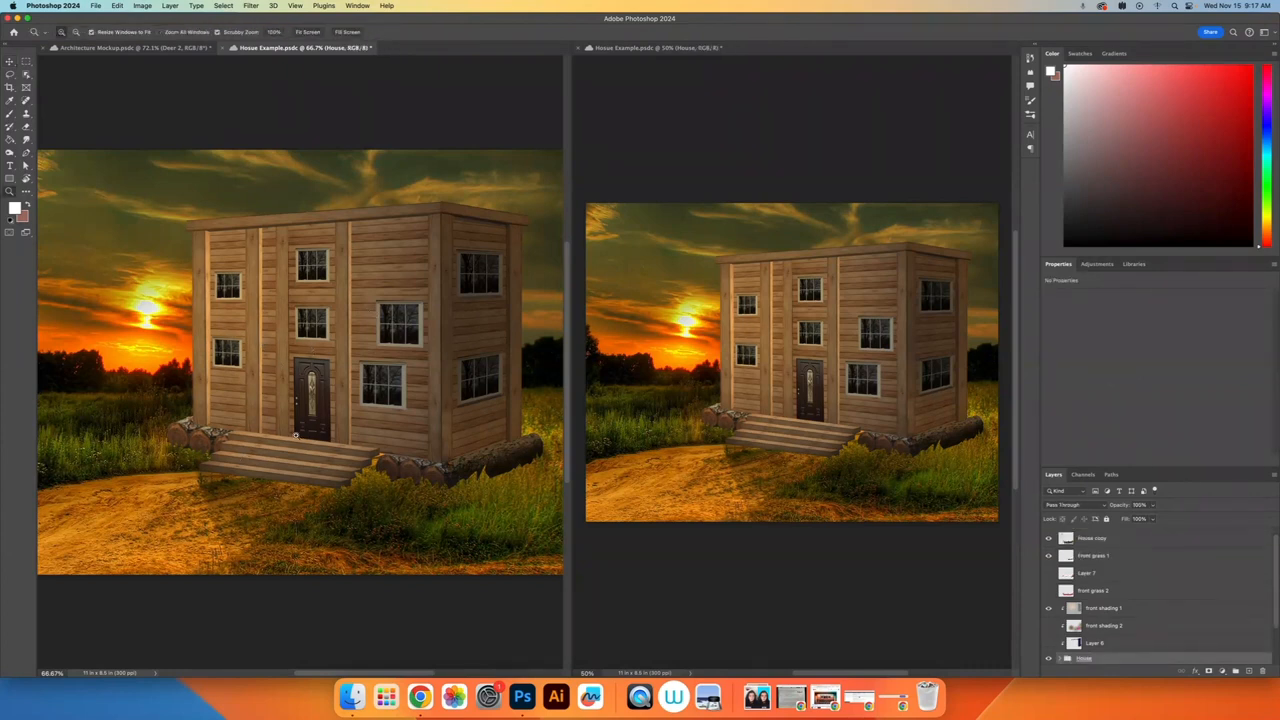
left_click_drag(298, 453, 367, 409)
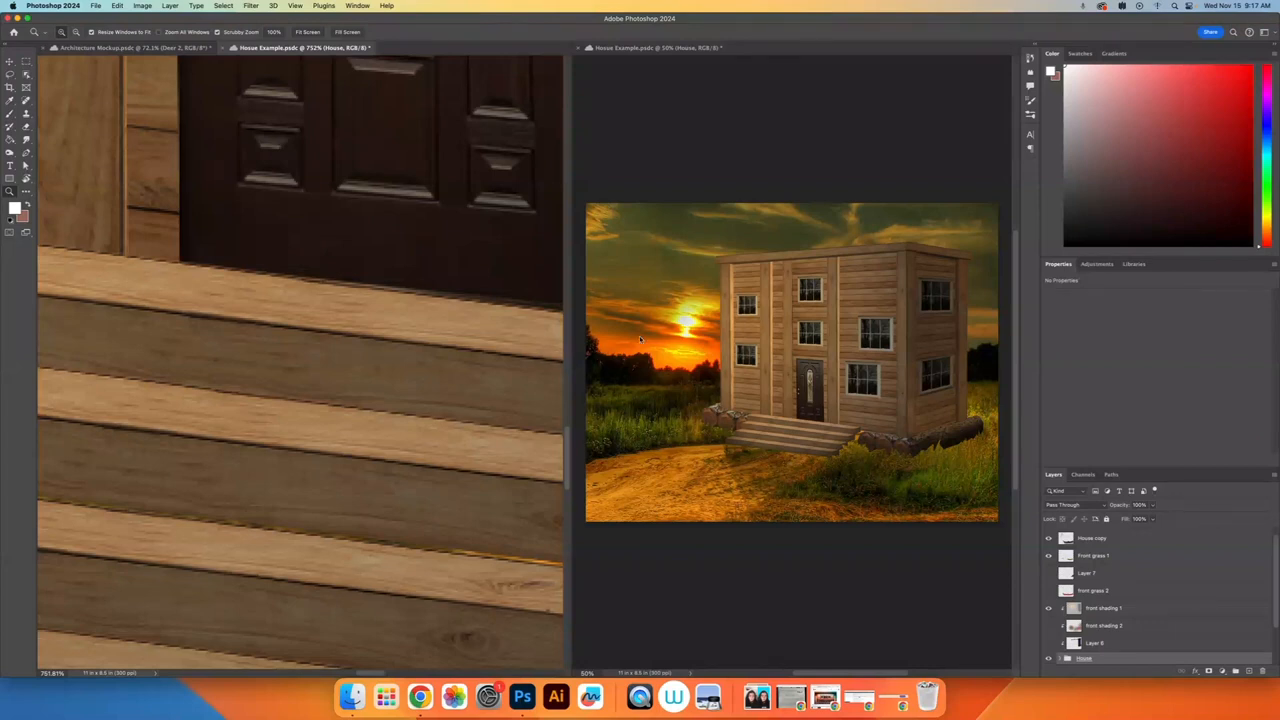
Step: Sample a bright orange from the sunset in the 50% Hosue Example view as the foreground colour
key("i")
left_click(694, 319)
left_click(694, 321)
left_click(695, 324)
left_click(696, 327)
left_click(696, 330)
left_click(697, 334)
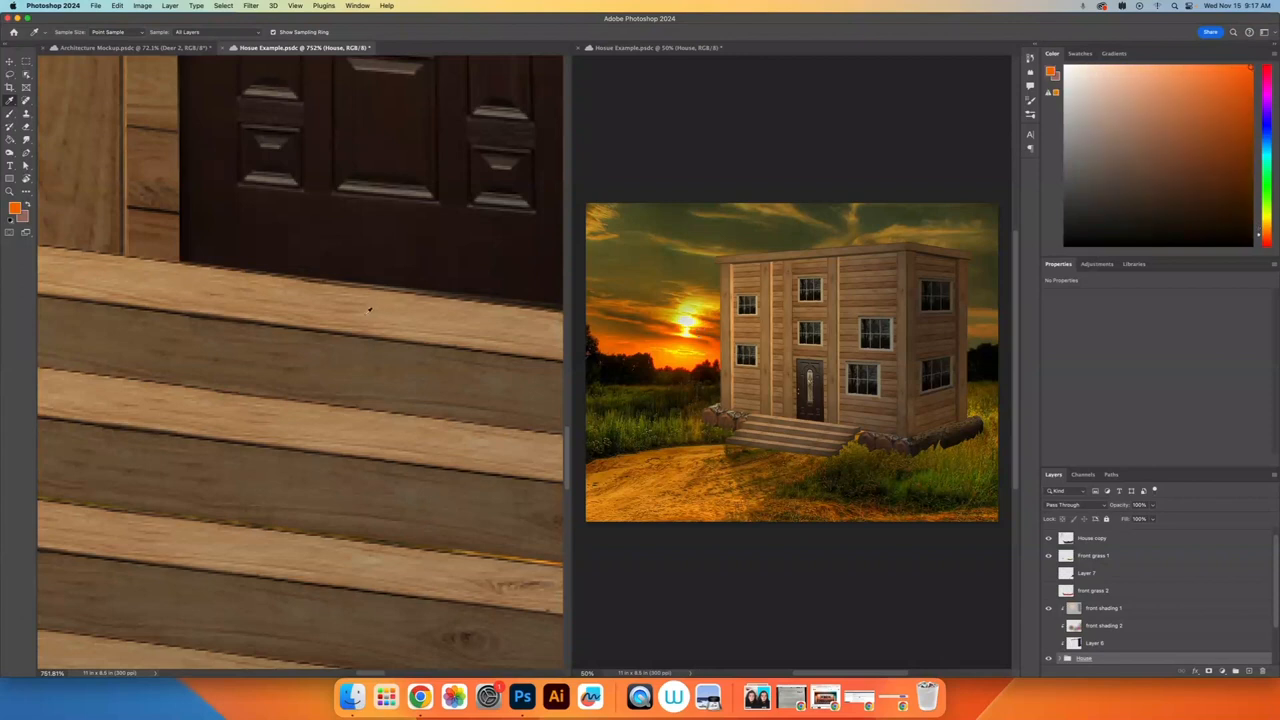
Step: Switch to the Brush tool and add a new empty layer above the Templates group
key("b")
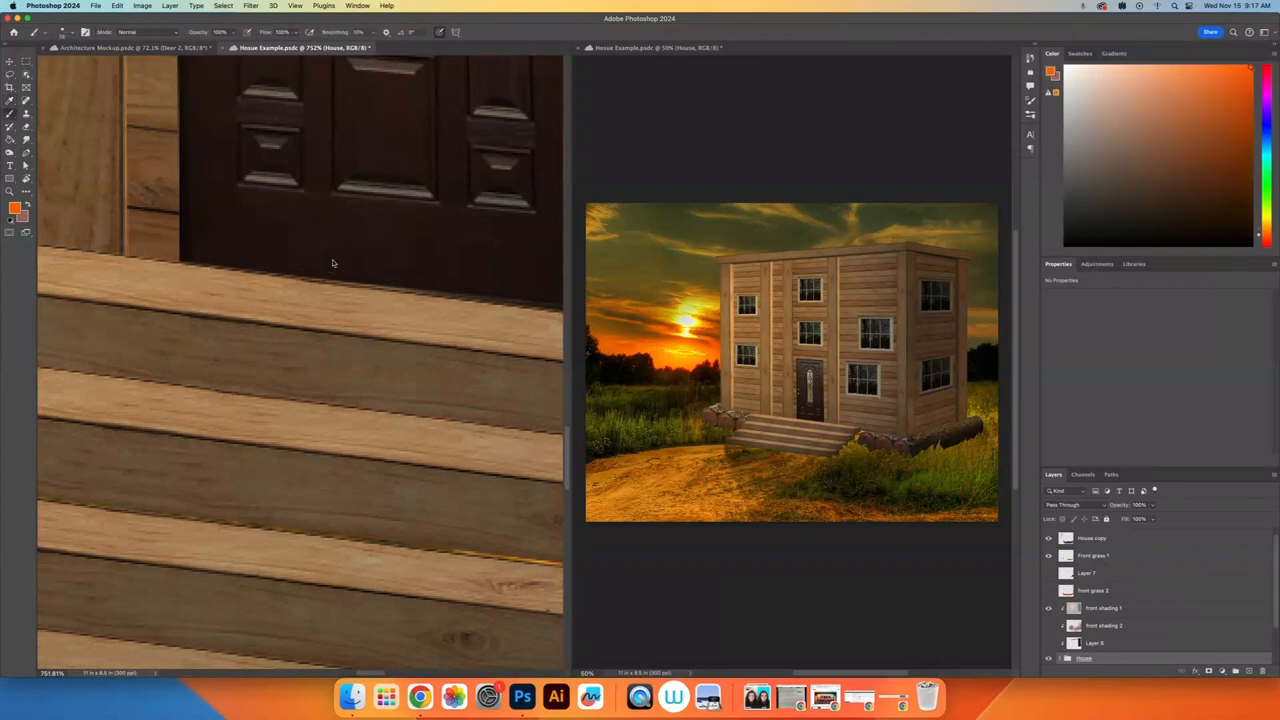
left_click(335, 264)
left_click(638, 250)
scroll(1112, 566, "up", 1)
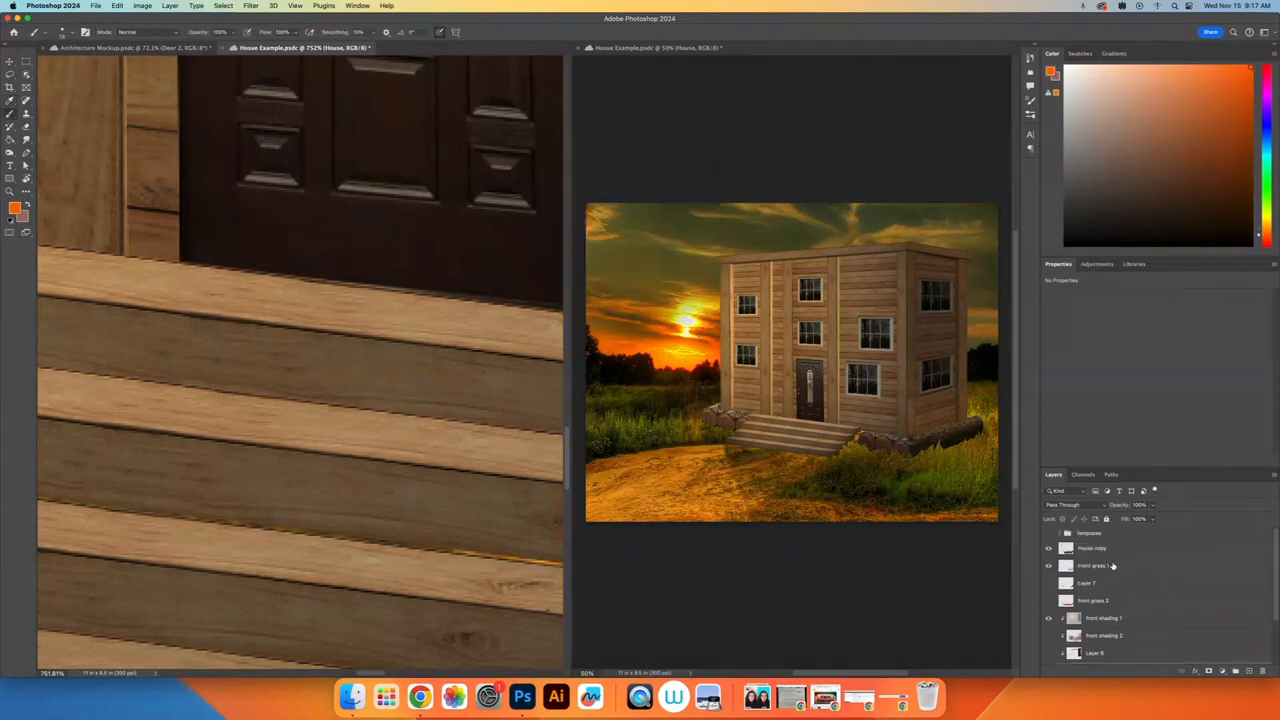
left_click(1103, 537)
left_click(1248, 671)
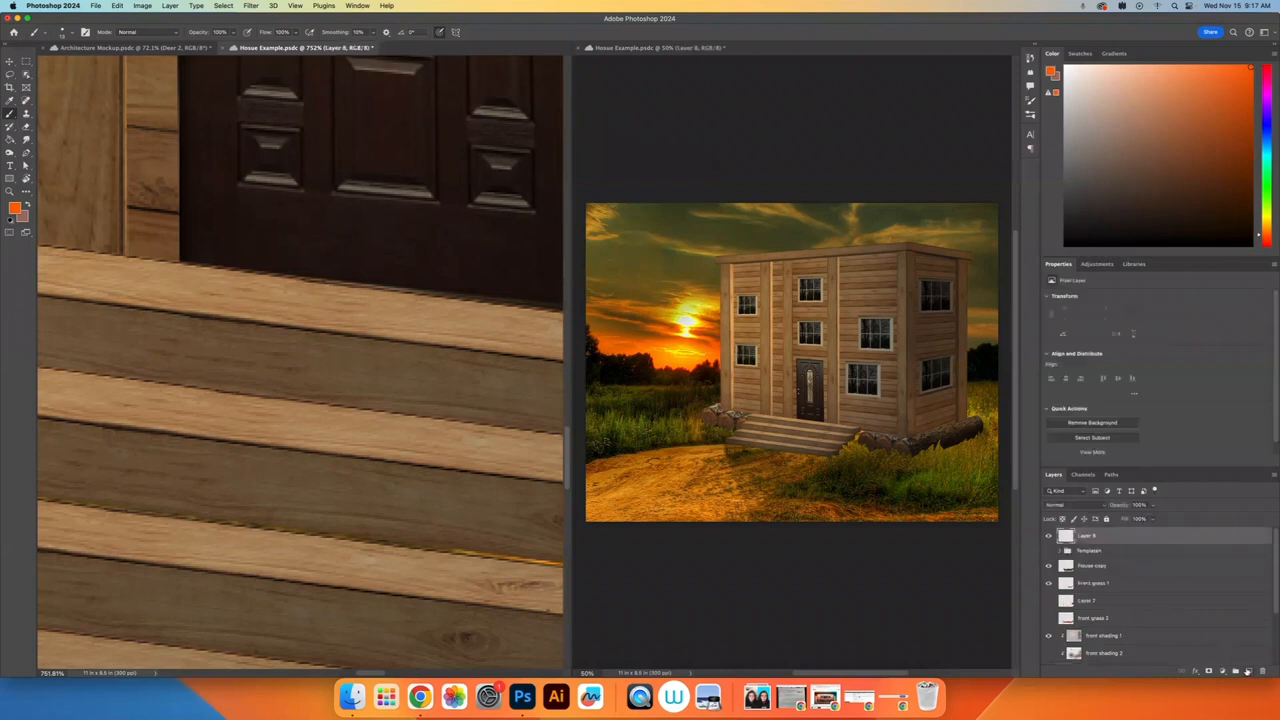
Step: Paint a filled orange figure body with two legs in front of the door in the 752% view
mouse_move(322, 305)
left_mouse_down()
mouse_move(280, 263)
mouse_move(294, 155)
mouse_move(384, 150)
mouse_move(408, 188)
mouse_move(408, 232)
mouse_move(381, 289)
mouse_move(315, 295)
left_mouse_up()
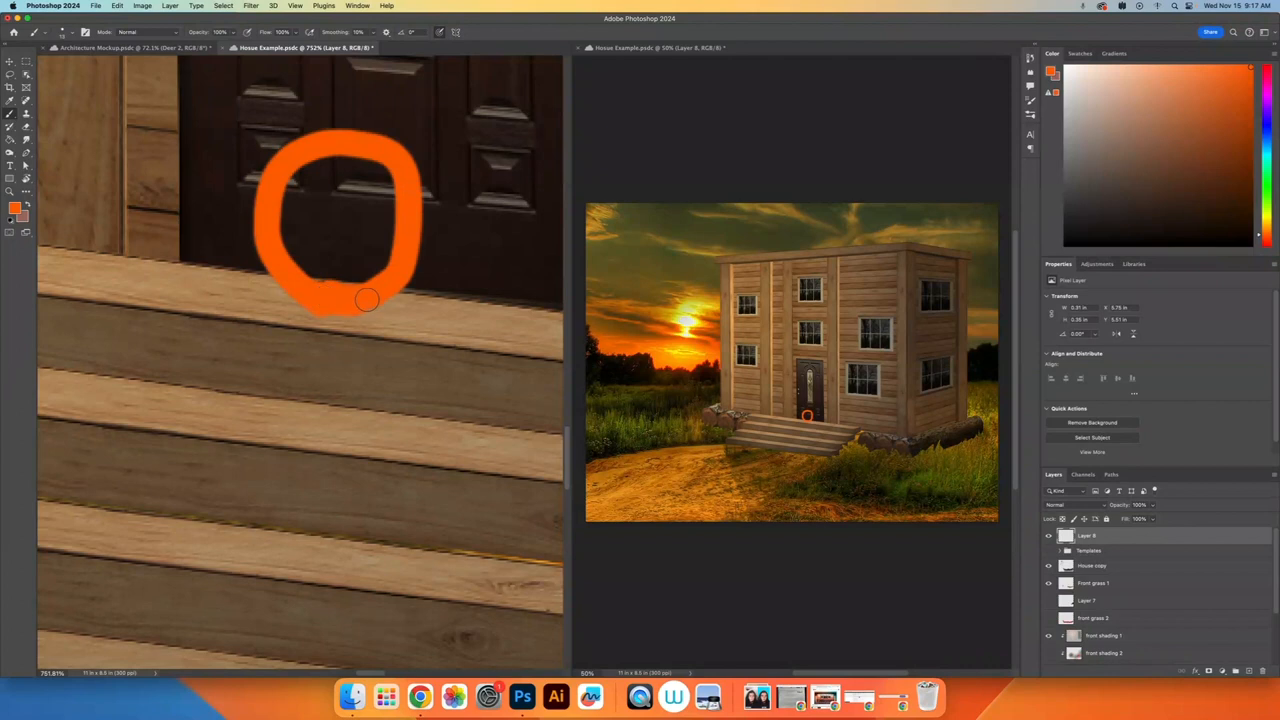
mouse_move(407, 233)
left_mouse_down()
mouse_move(358, 152)
mouse_move(312, 160)
mouse_move(280, 200)
mouse_move(306, 270)
mouse_move(371, 282)
mouse_move(396, 213)
mouse_move(340, 158)
mouse_move(304, 208)
mouse_move(385, 249)
mouse_move(346, 173)
mouse_move(314, 226)
mouse_move(341, 222)
mouse_move(307, 198)
mouse_move(350, 241)
mouse_move(315, 220)
mouse_move(339, 257)
mouse_move(370, 233)
mouse_move(383, 266)
mouse_move(351, 300)
left_mouse_up()
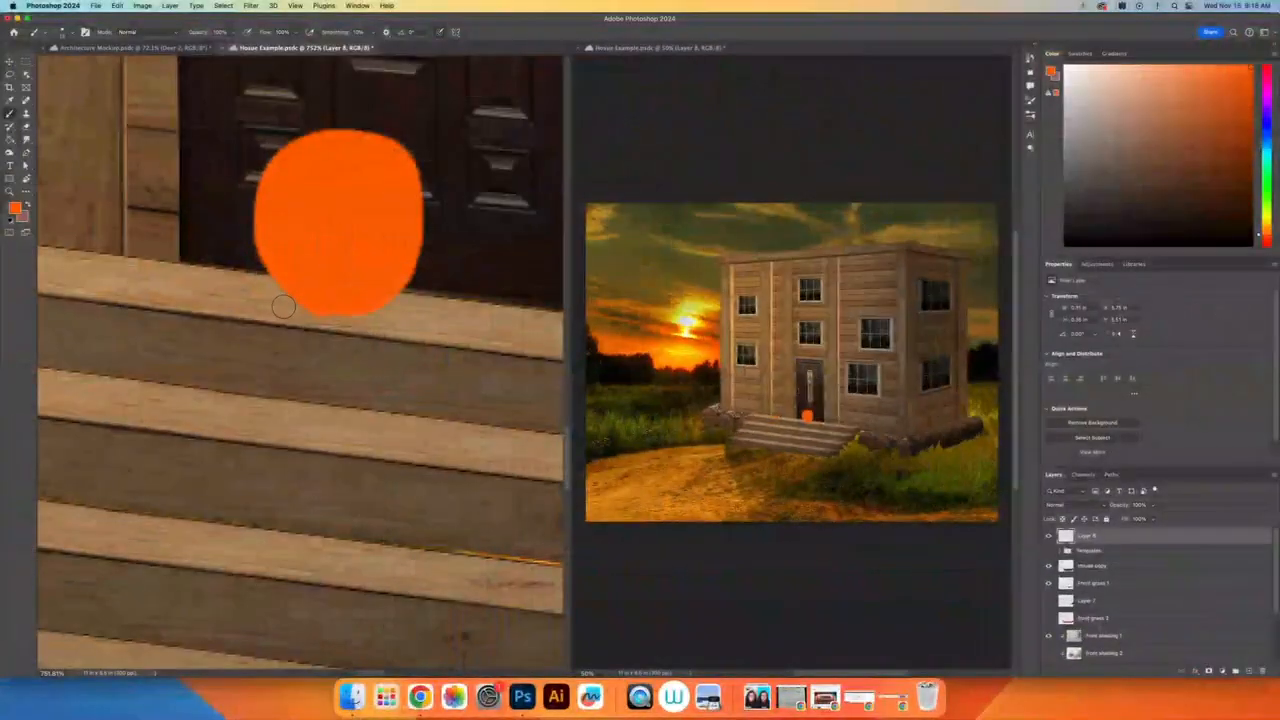
mouse_move(289, 274)
left_mouse_down()
mouse_move(333, 317)
mouse_move(390, 289)
mouse_move(364, 310)
mouse_move(297, 306)
mouse_move(254, 273)
mouse_move(283, 231)
mouse_move(248, 245)
mouse_move(299, 293)
mouse_move(377, 290)
mouse_move(409, 224)
mouse_move(404, 290)
mouse_move(388, 305)
mouse_move(316, 309)
mouse_move(281, 299)
mouse_move(285, 281)
mouse_move(205, 294)
mouse_move(181, 357)
mouse_move(198, 400)
left_mouse_up()
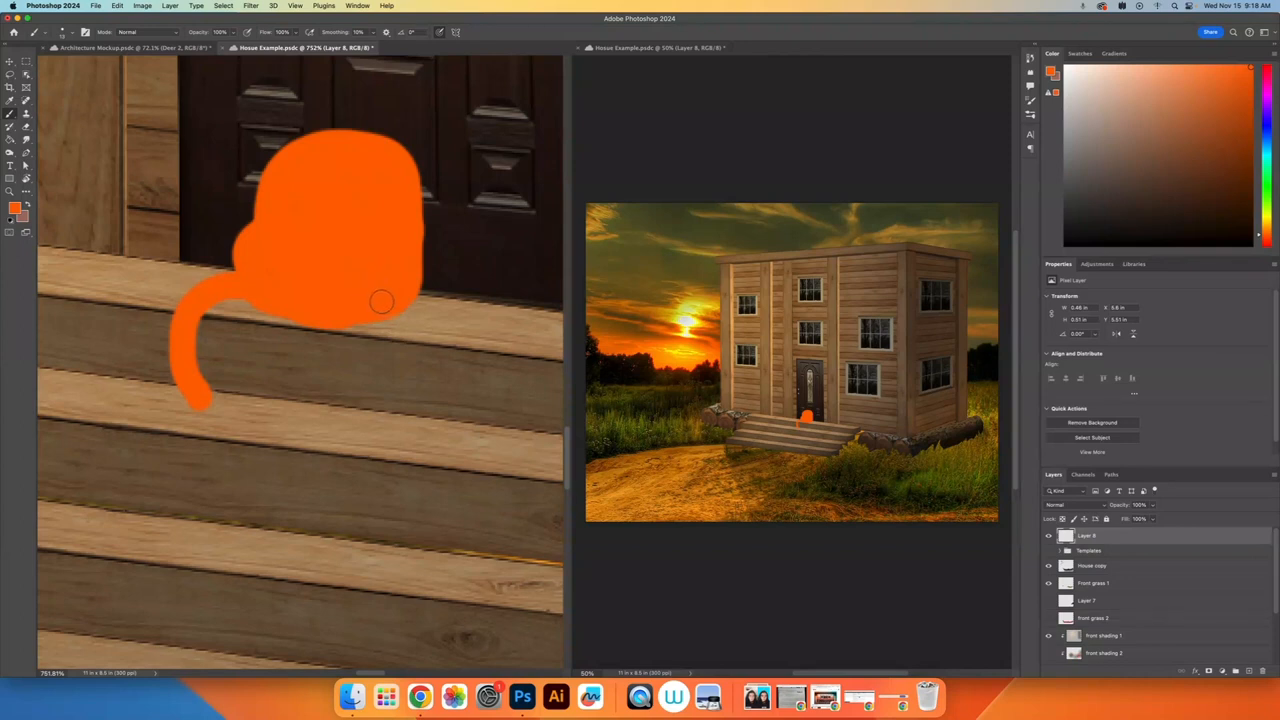
mouse_move(316, 328)
left_mouse_down()
mouse_move(306, 374)
mouse_move(328, 424)
left_mouse_up()
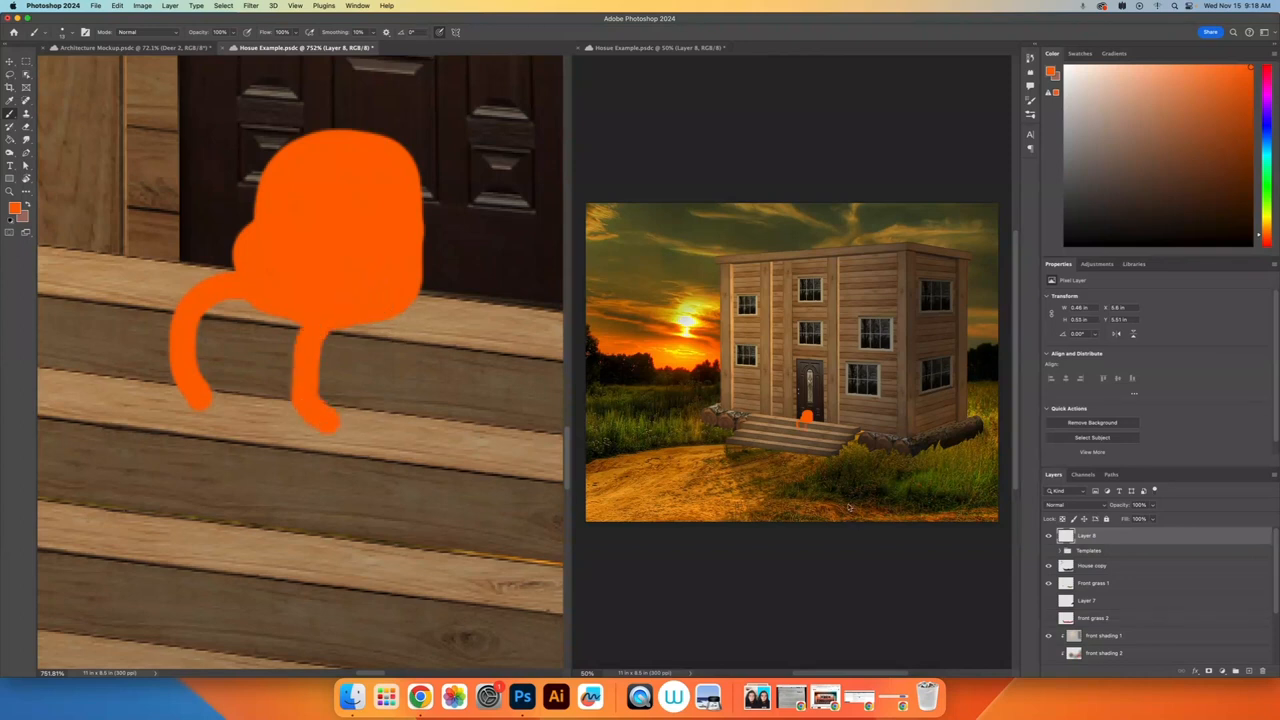
Step: Outline the figure's round head above the body with orange strokes, starting in the 50% view
left_click(822, 436)
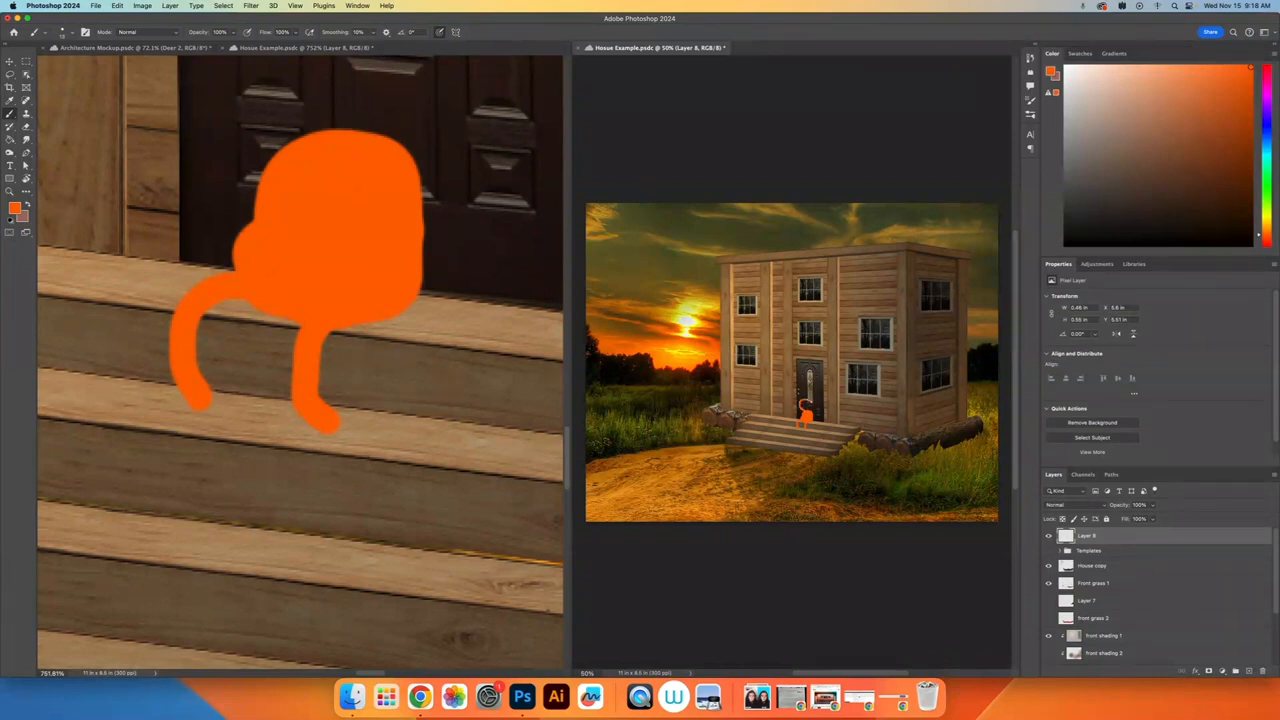
left_click_drag(810, 409, 808, 411)
left_click(434, 212)
left_click_drag(405, 161, 395, 265)
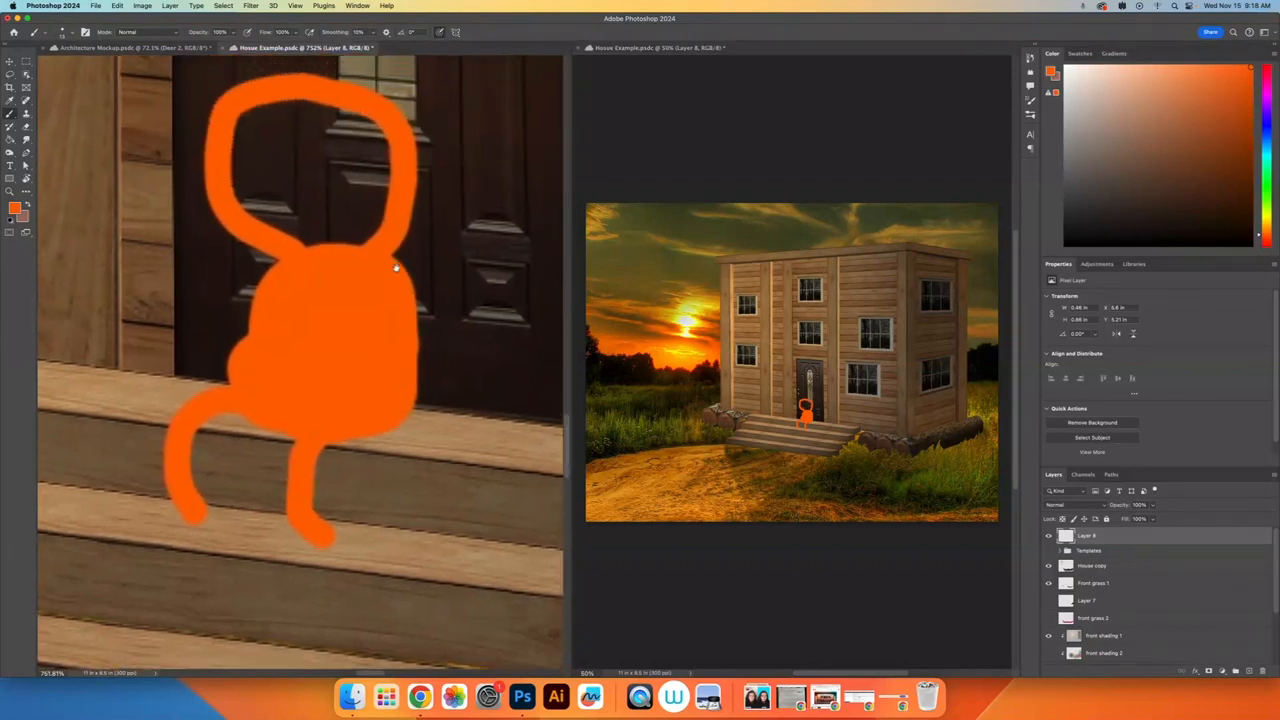
Step: Fill the figure's head with orange strokes, working in the 50% view and finishing in the 752% view
left_click(818, 430)
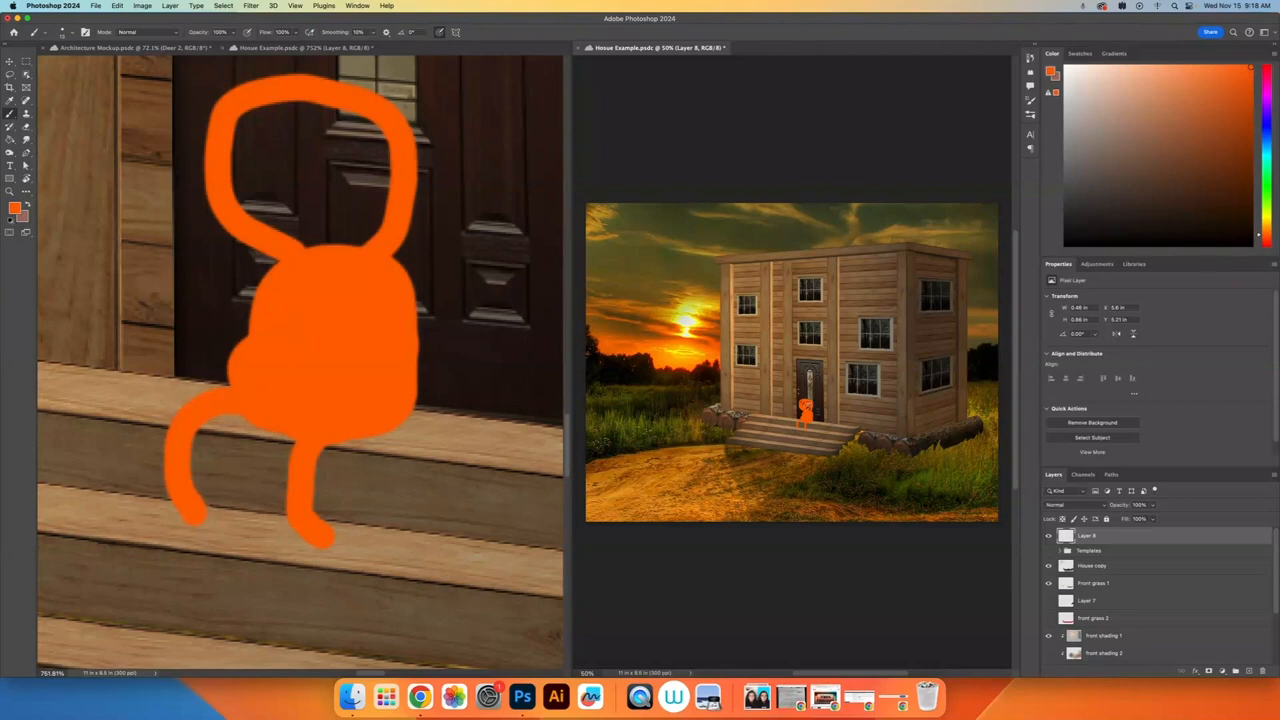
left_click_drag(808, 401, 807, 406)
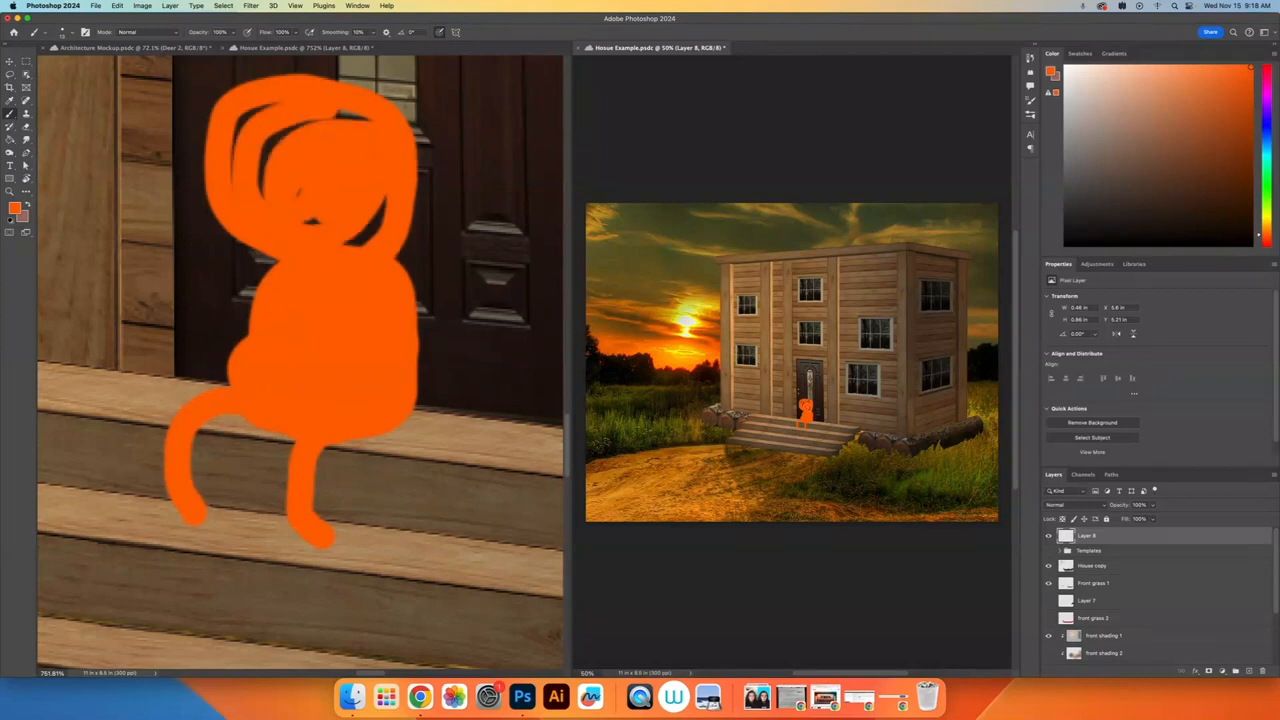
left_click_drag(802, 401, 805, 404)
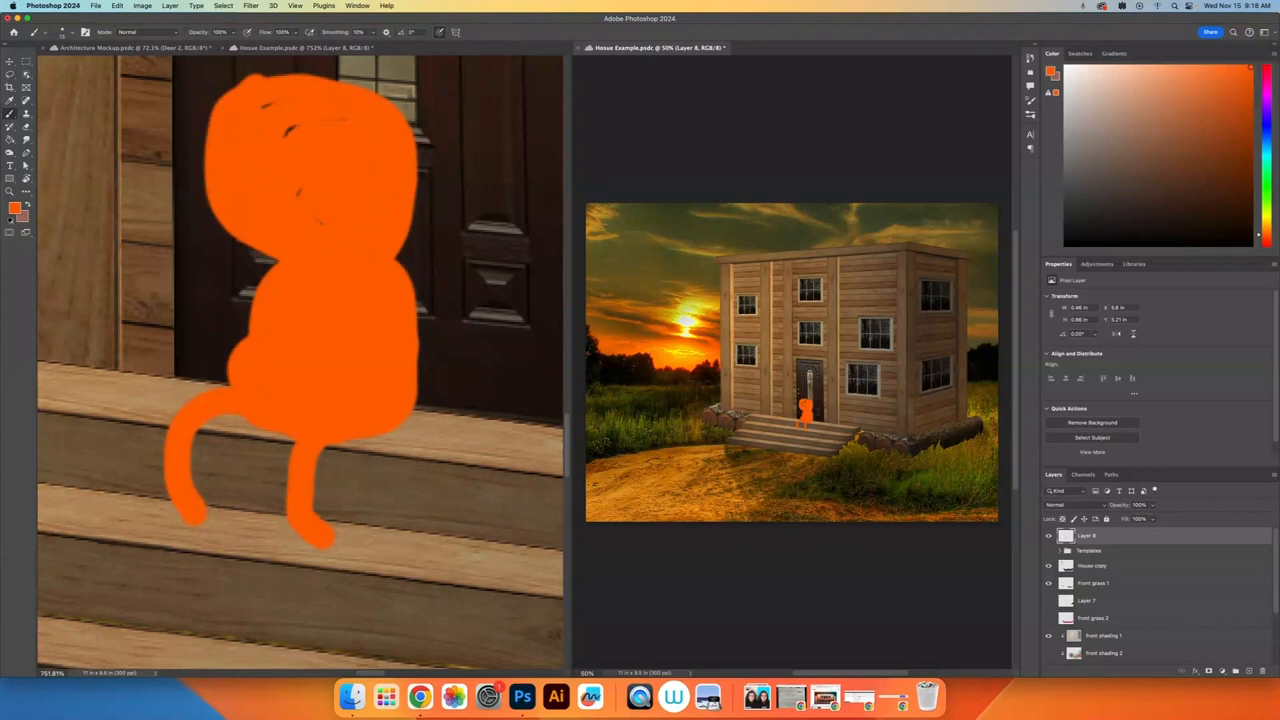
left_click(310, 200)
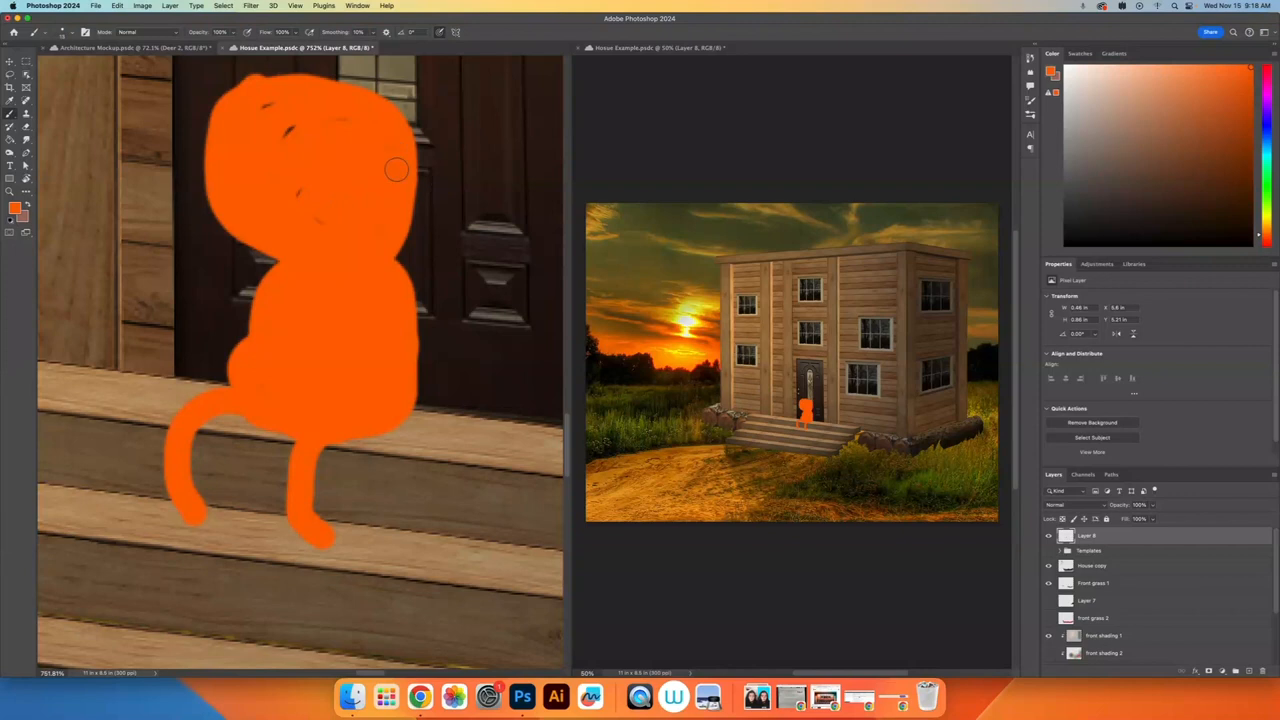
mouse_move(303, 130)
left_mouse_down()
mouse_move(270, 157)
mouse_move(348, 119)
mouse_move(280, 105)
mouse_move(244, 124)
mouse_move(315, 211)
mouse_move(311, 185)
mouse_move(316, 218)
left_mouse_up()
Step: Float the 752% Hosue Example view in its own window, and consolidate all open documents to tabs
left_click_drag(320, 48, 450, 182)
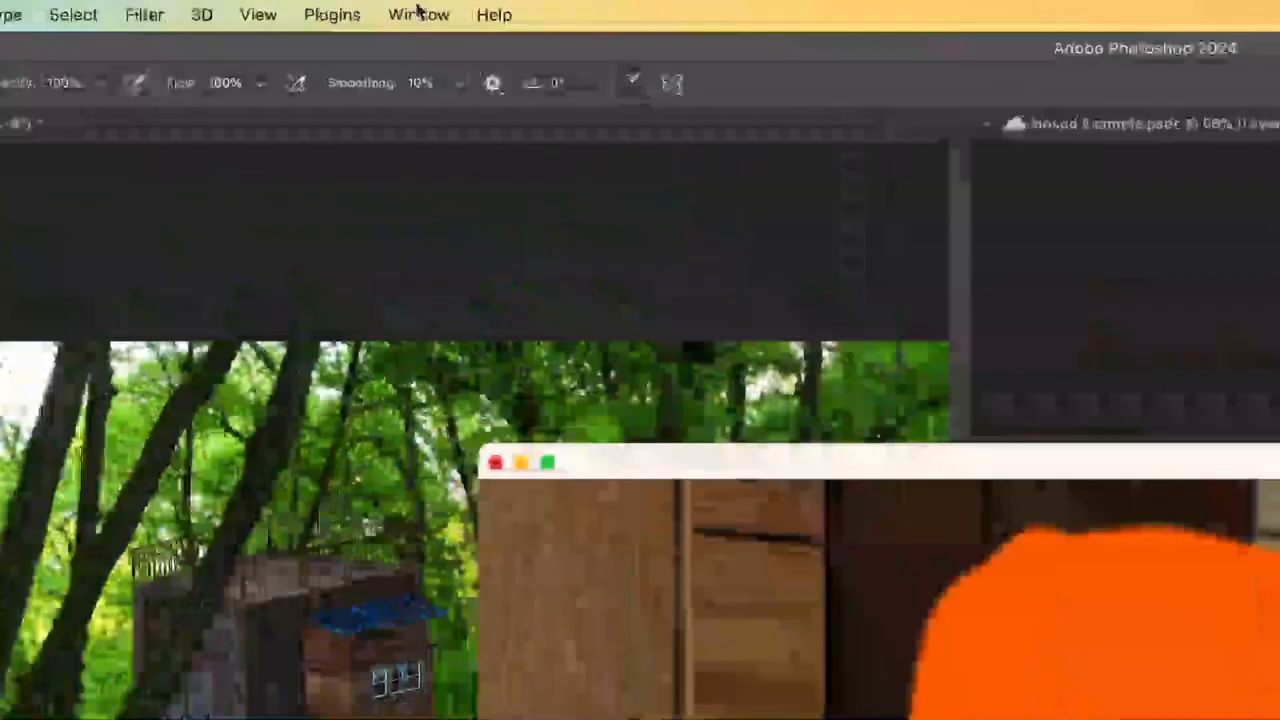
left_click(357, 5)
mouse_move(365, 21)
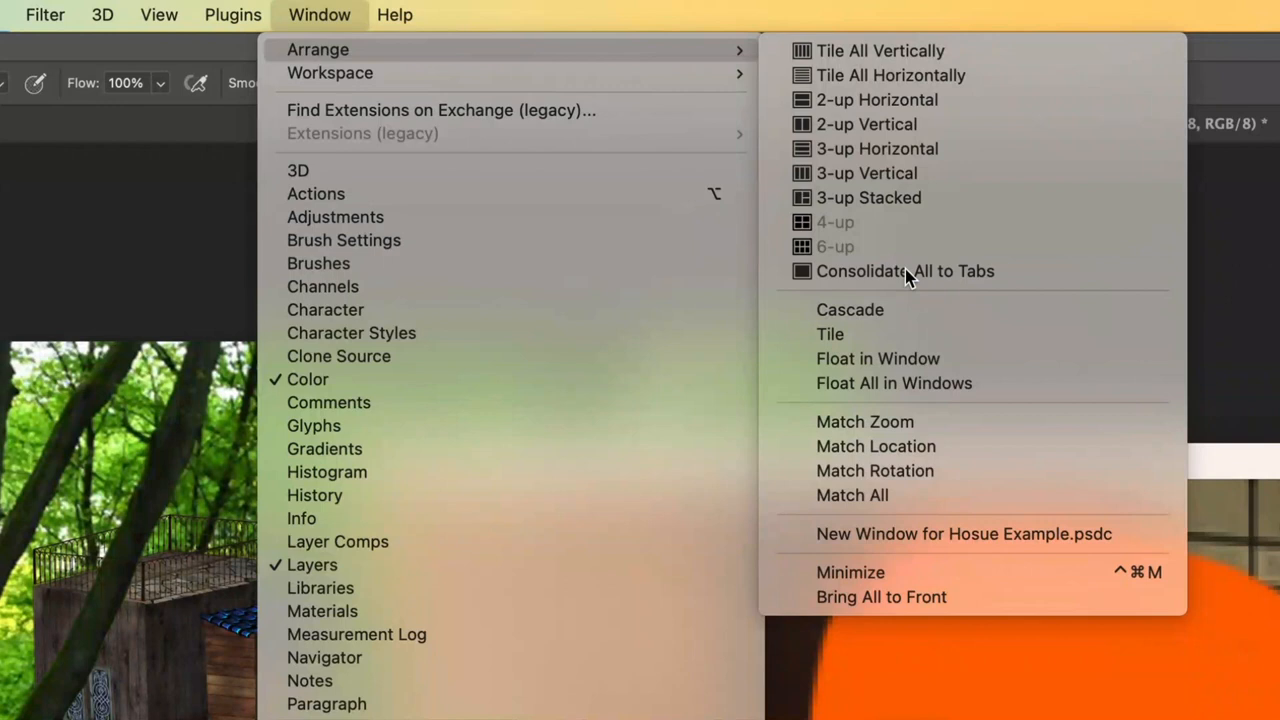
left_click(905, 271)
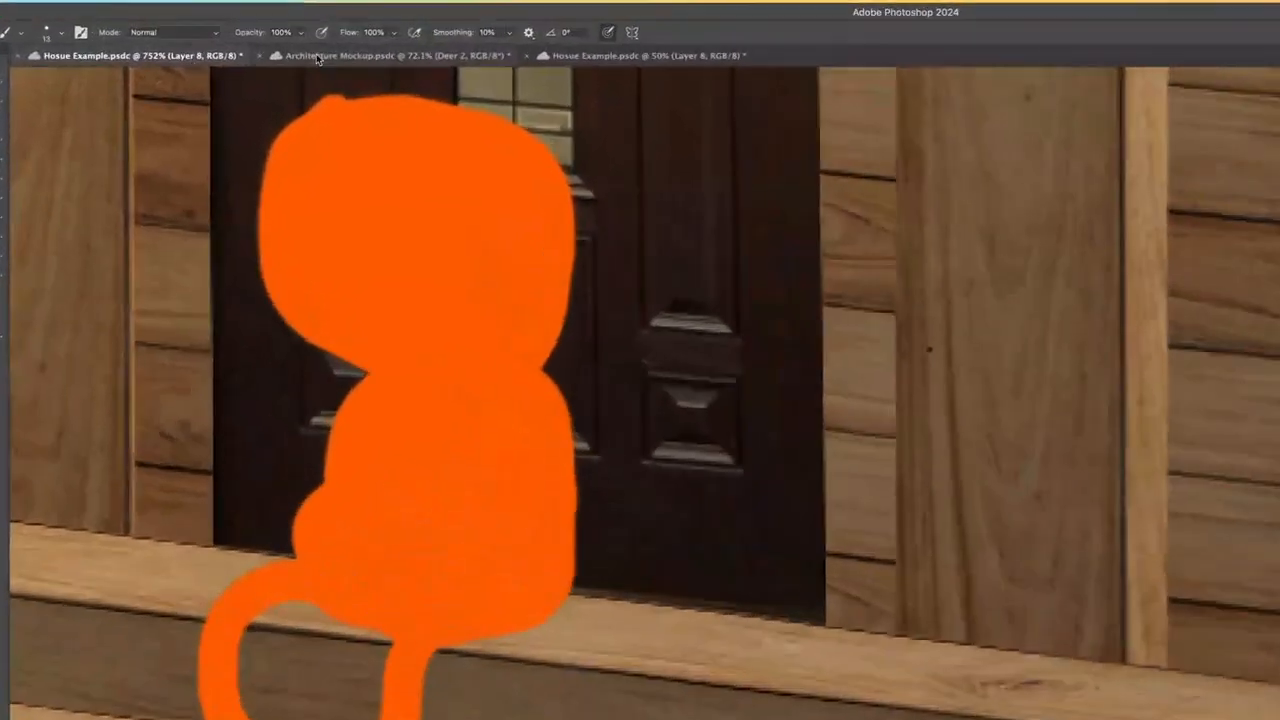
Step: Look through the Architecture Mockup and 50% Hosue Example tabs, and return to the 752% Hosue Example tab
left_click(335, 50)
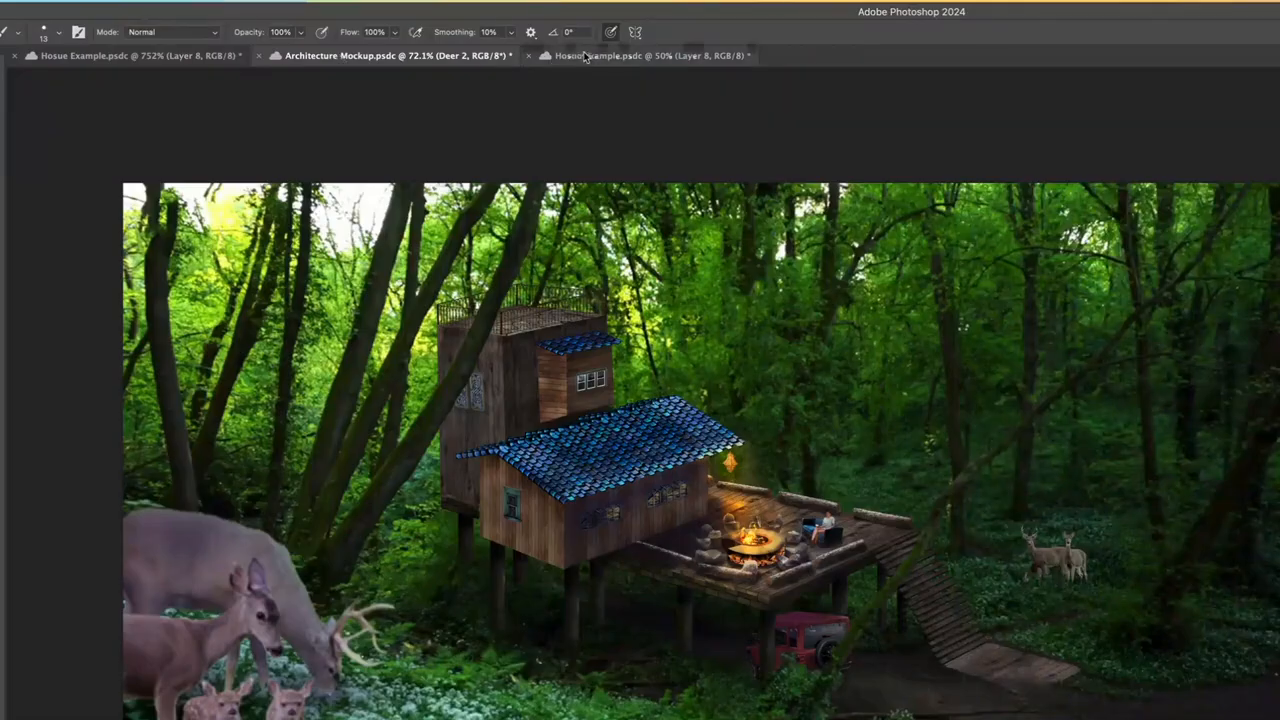
left_click(585, 55)
left_click(390, 55)
left_click(140, 55)
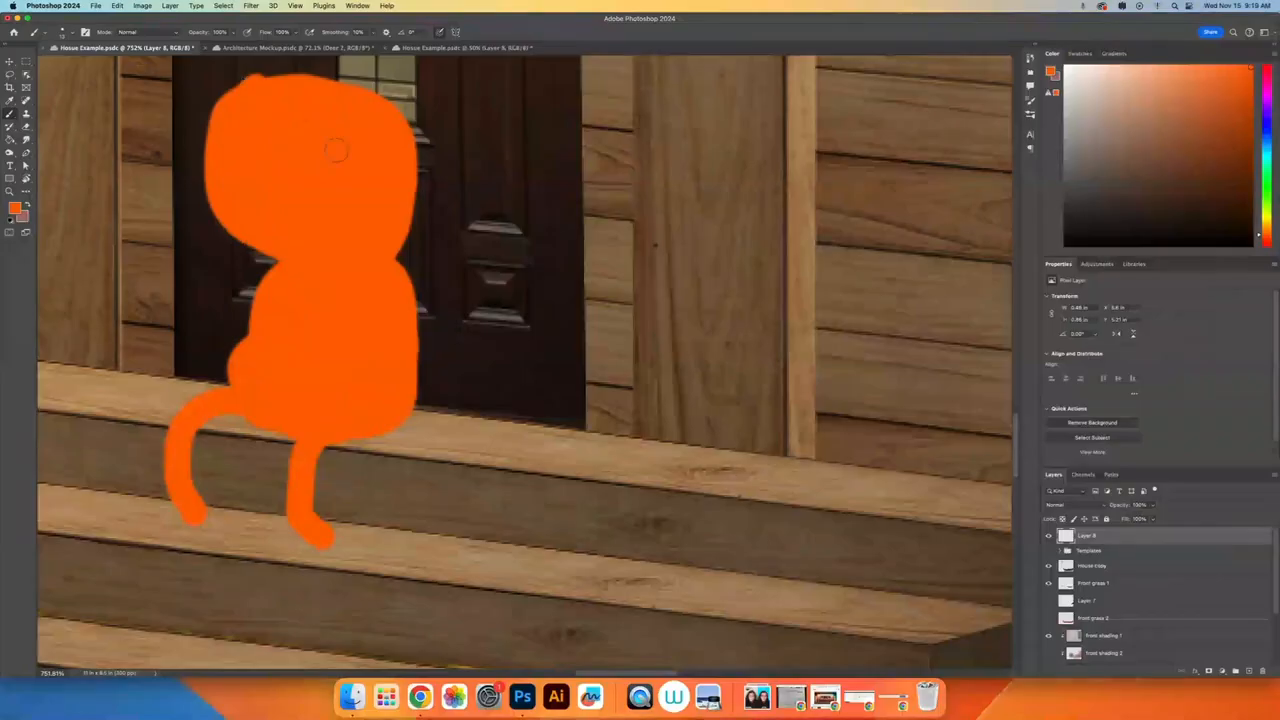